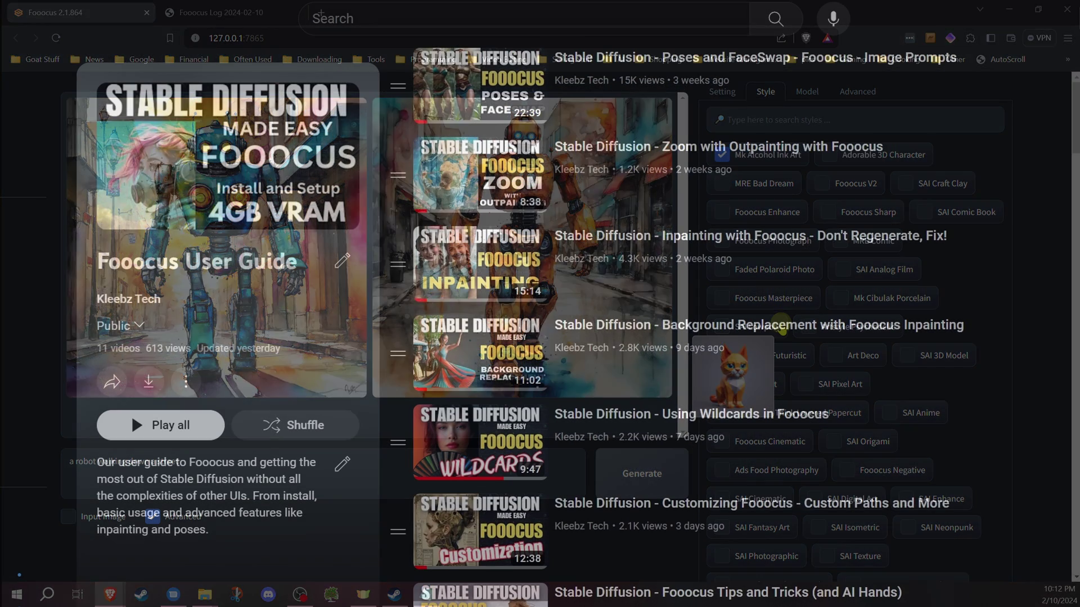
Scroll down the Fooocus page while the robot-on-street images generate
scroll(675, 337, down, 1)
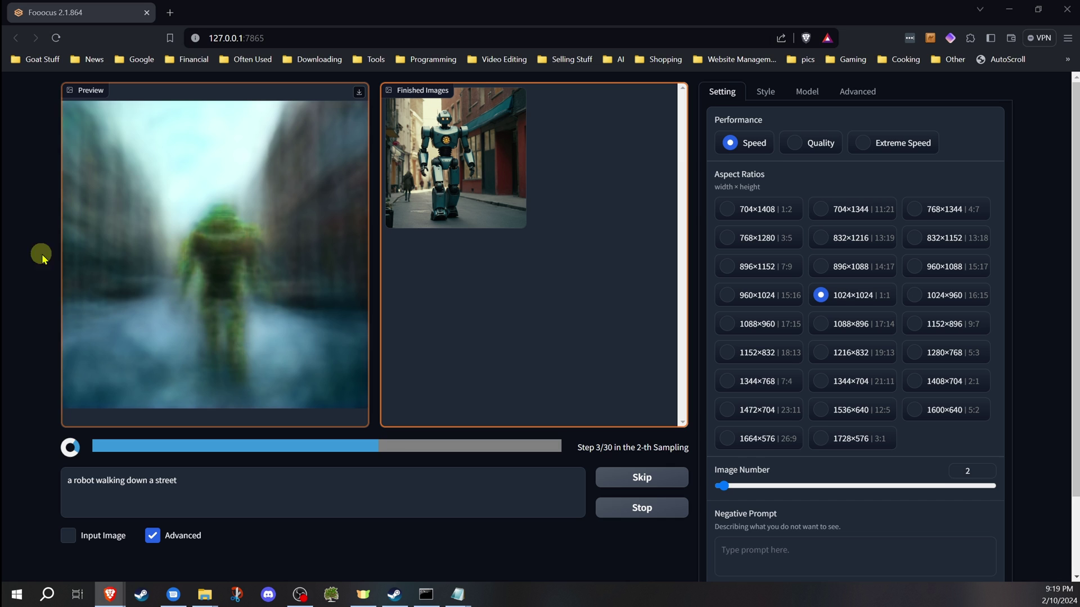
Show the Style list while the two robot images finish generating
click(762, 92)
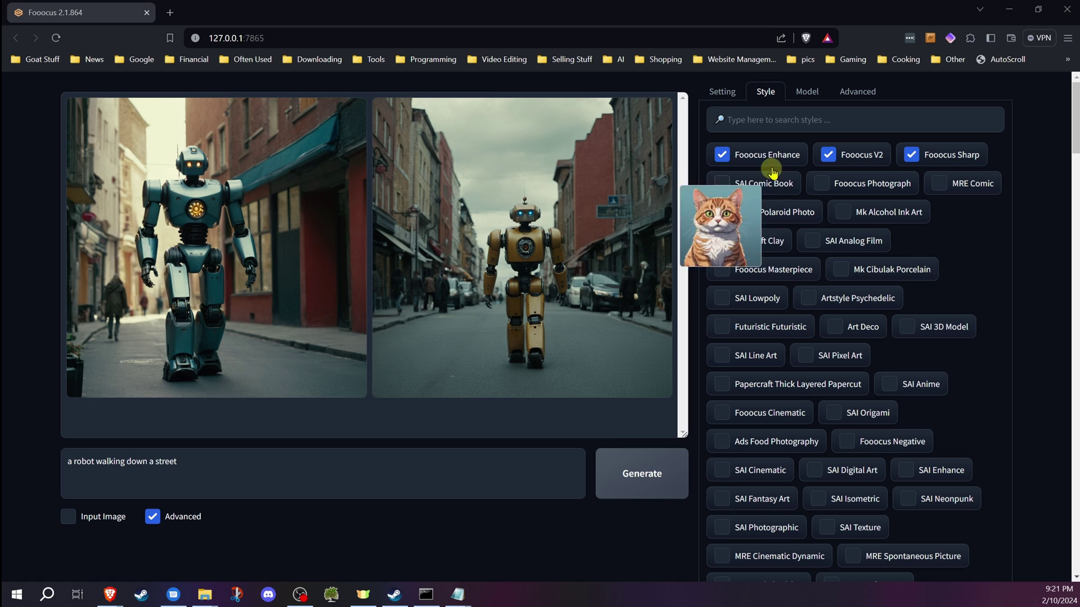
Glance at the performance and aspect ratio settings, then return to the style list at Fooocus V2
click(725, 91)
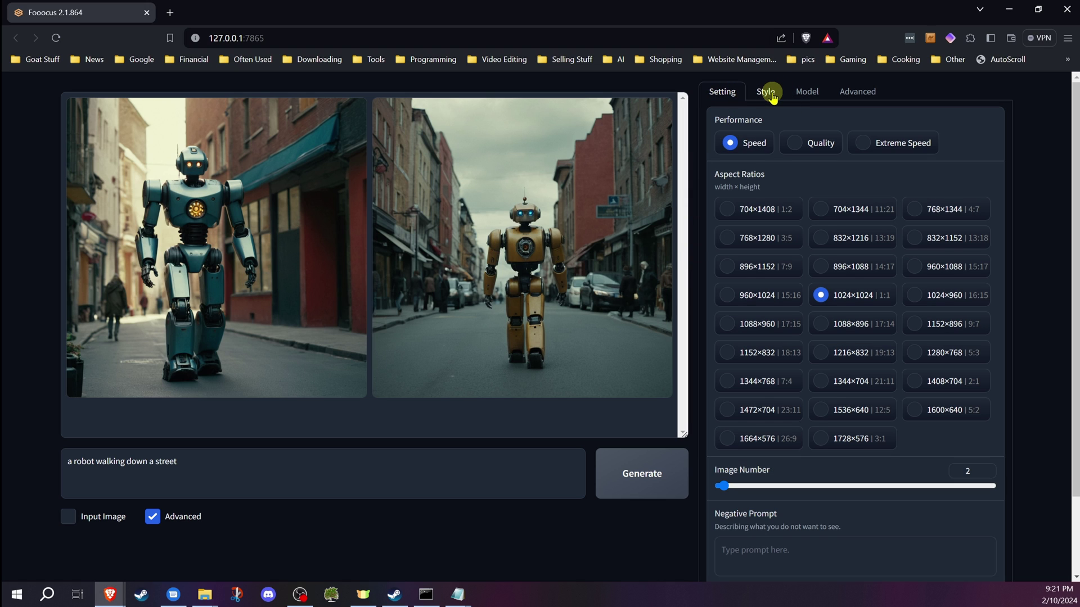
click(771, 97)
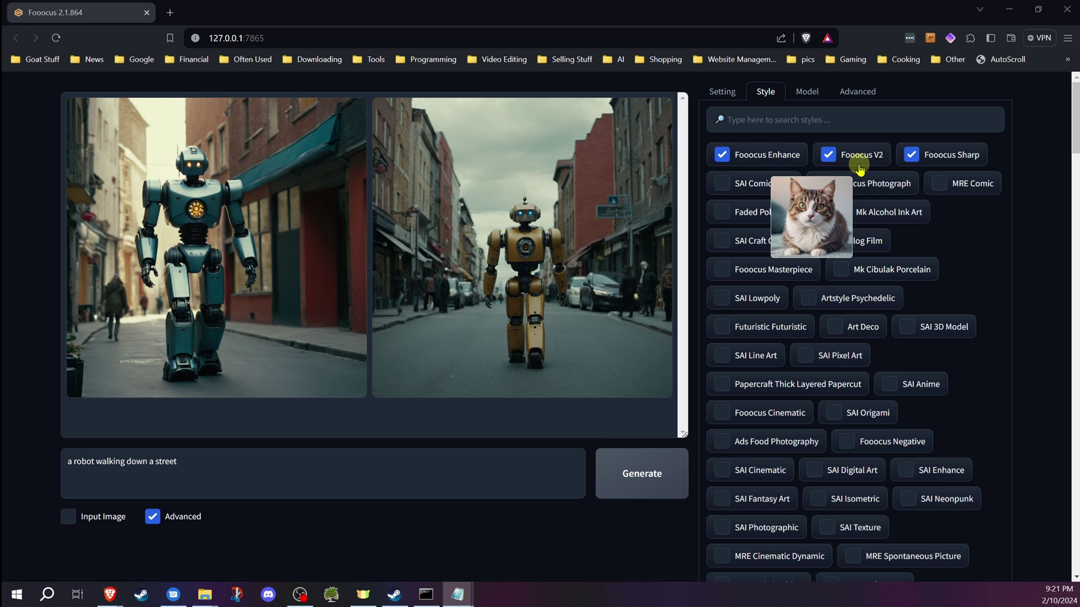
mouse_move(858, 162)
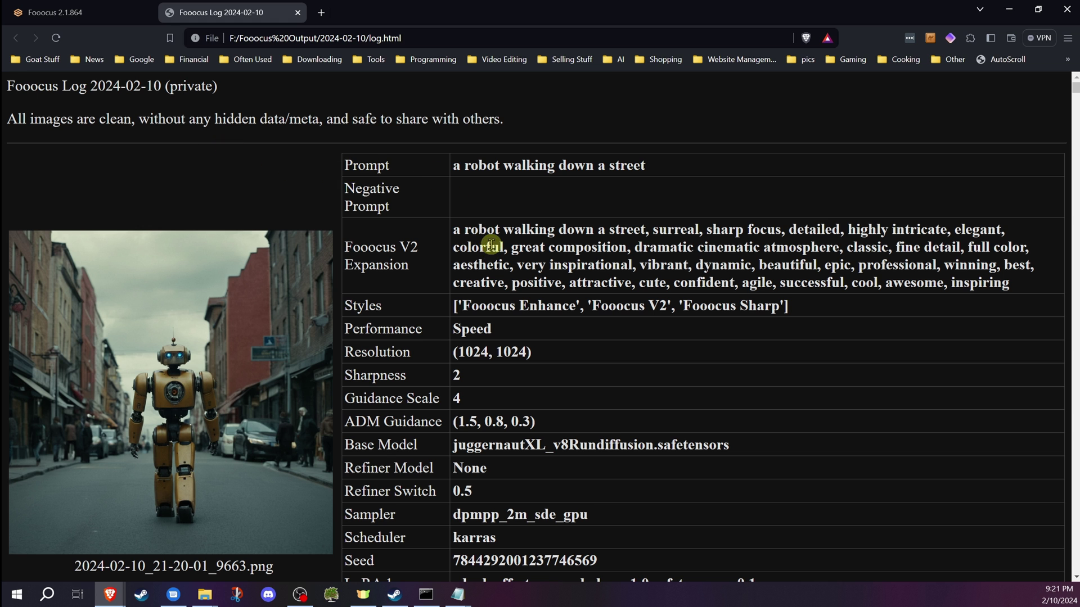
Highlight the robot prompt and its full Fooocus V2 expansion in the log, scrolling through it
drag(648, 165, 456, 175)
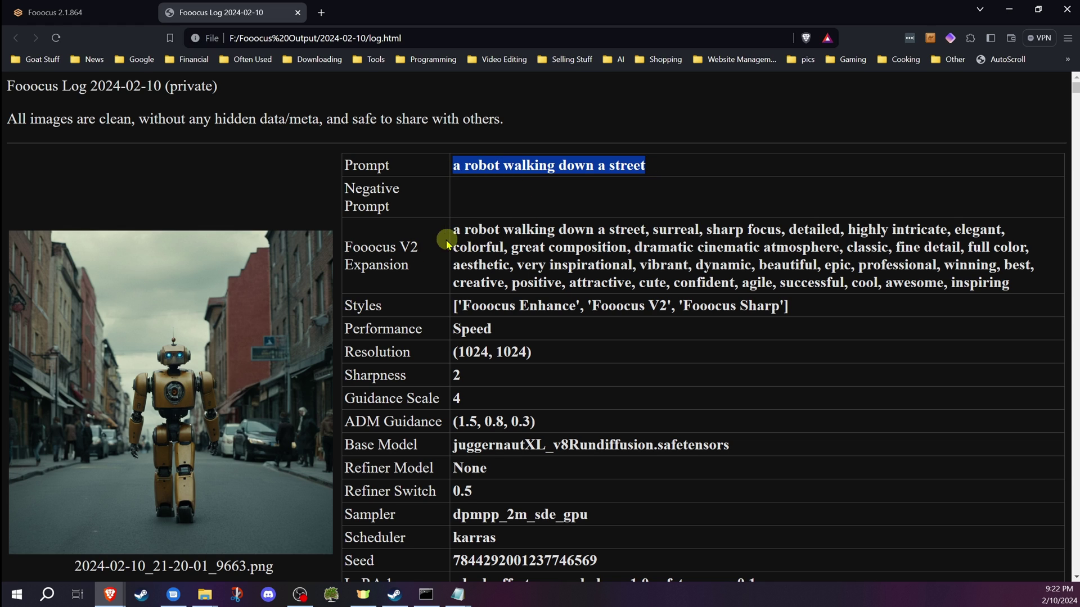
drag(453, 228, 1027, 282)
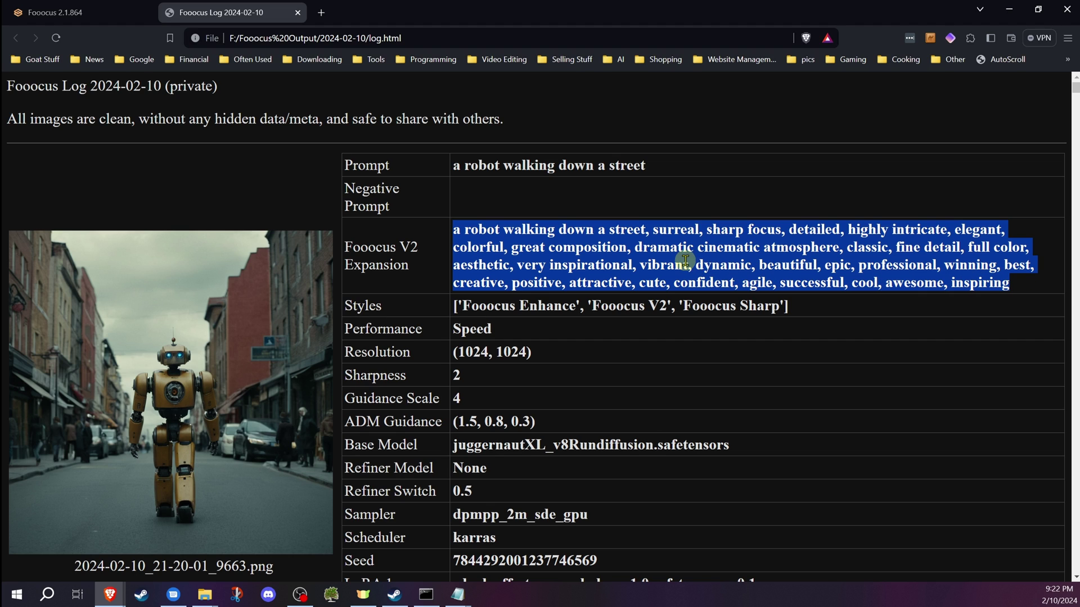
scroll(707, 354, down, 6)
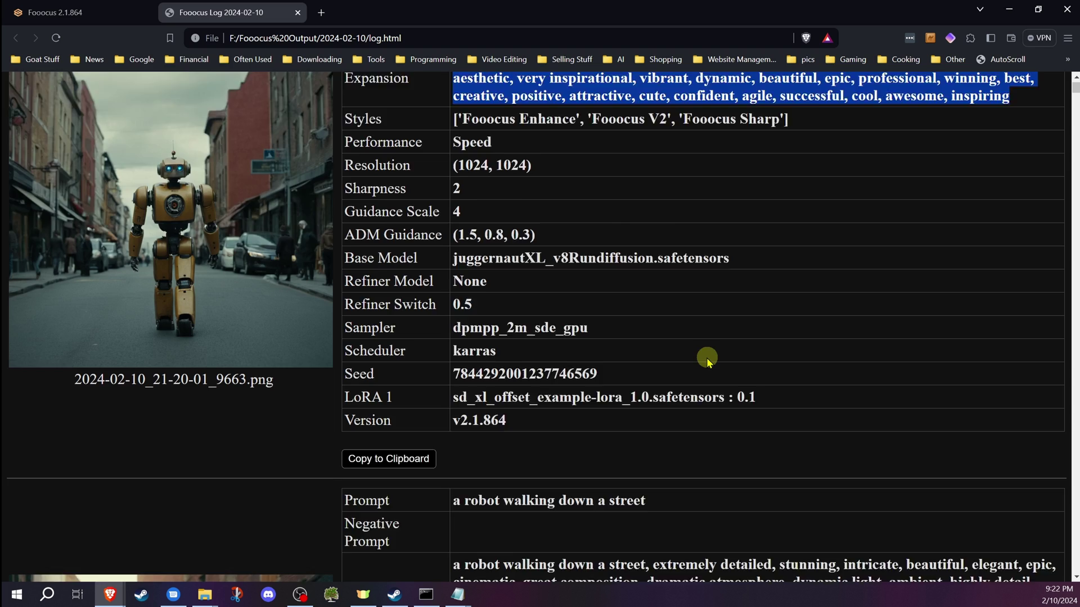
scroll(719, 322, up, 6)
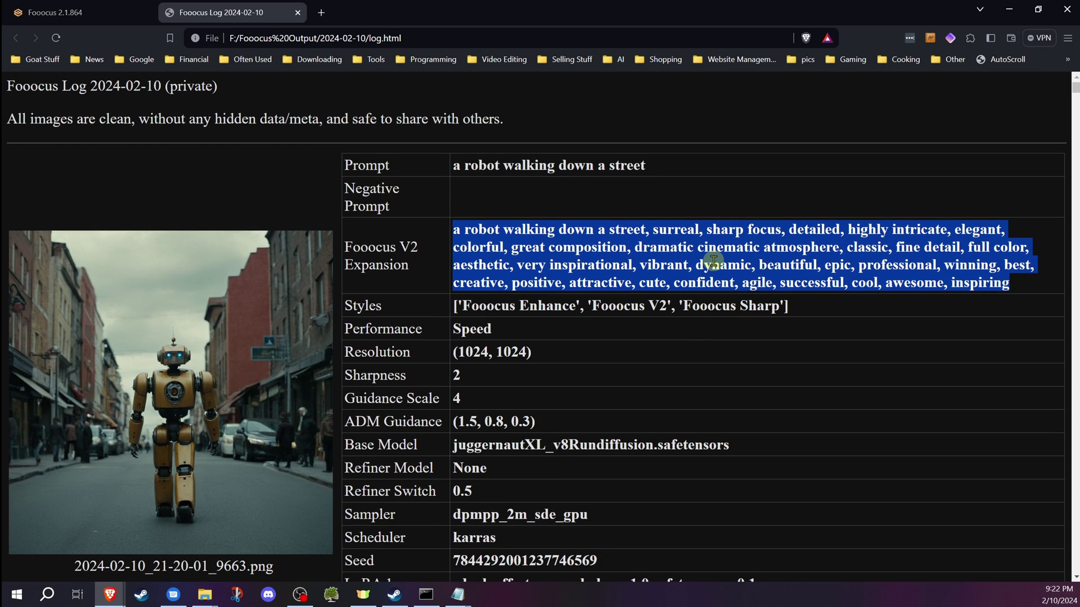
scroll(713, 260, down, 5)
scroll(748, 434, down, 1)
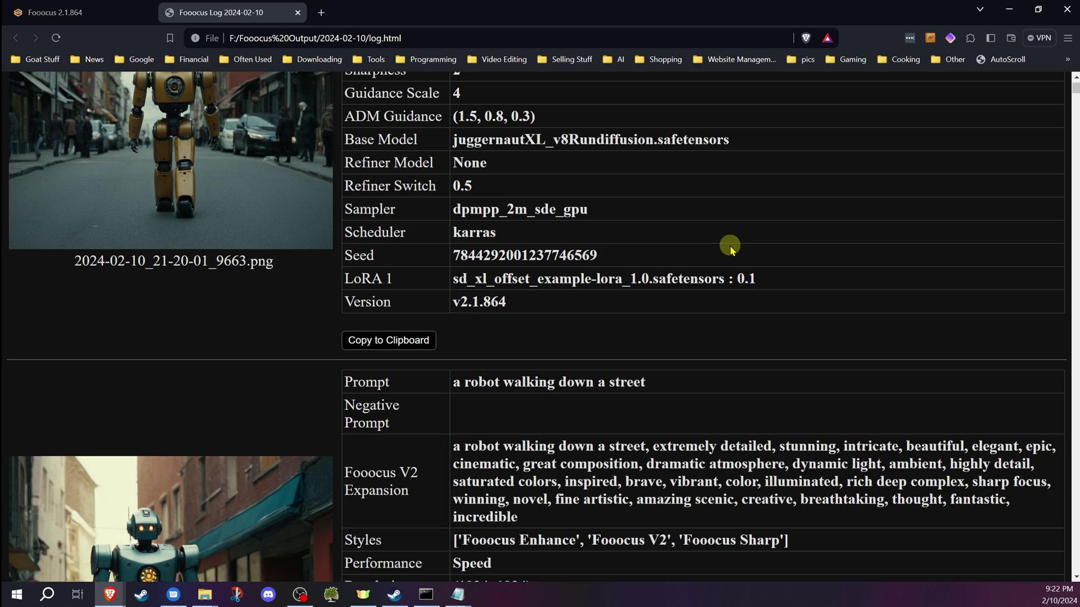
scroll(728, 247, up, 4)
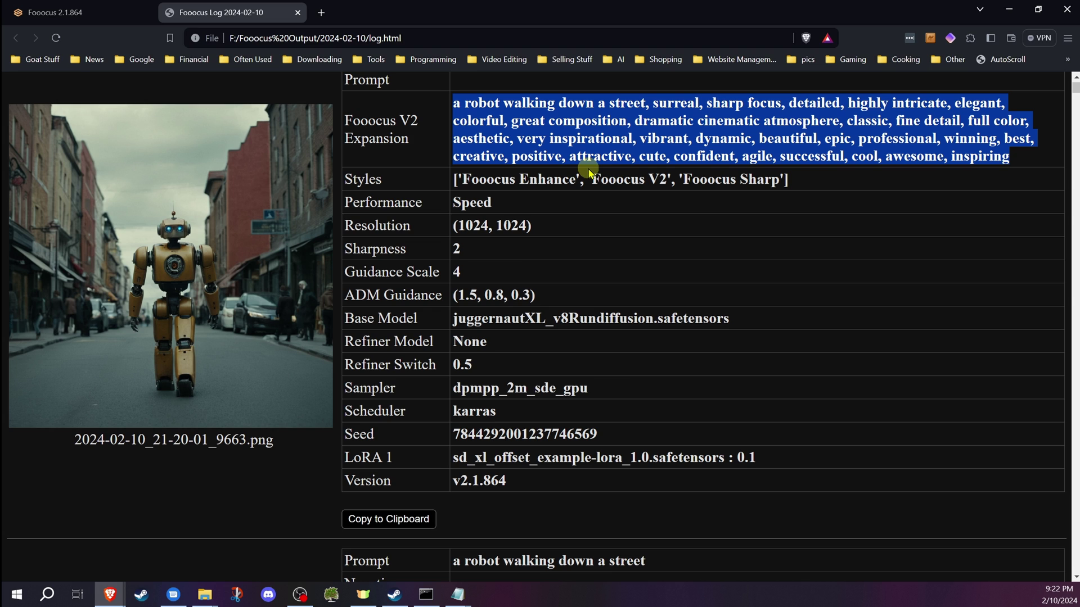
scroll(591, 169, up, 3)
Uncheck Fooocus V2, then highlight just the words V2 appended to the robot prompt in the log
click(98, 11)
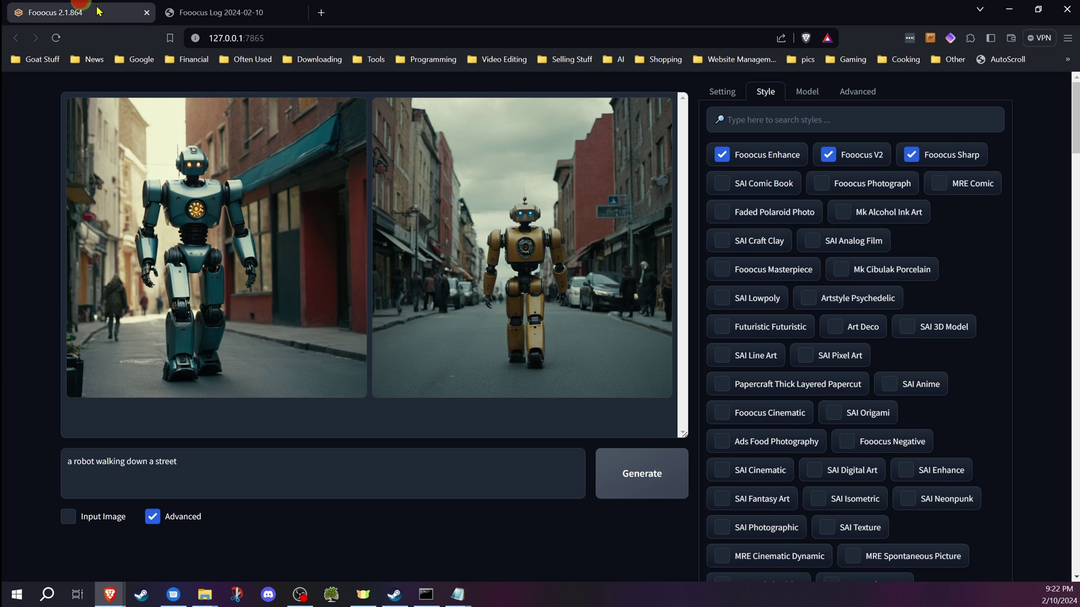
click(825, 153)
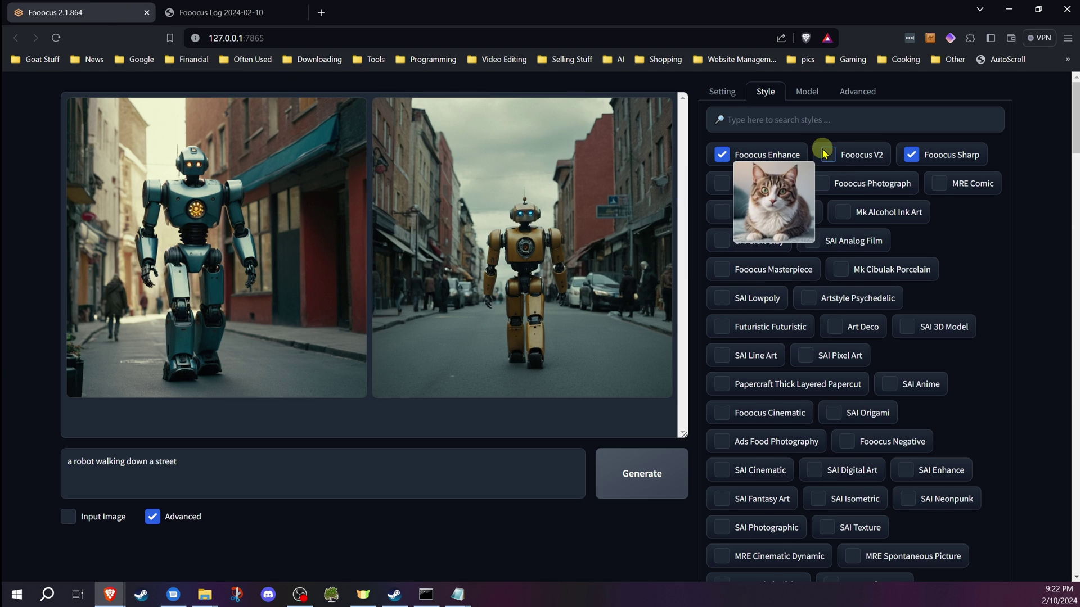
click(205, 14)
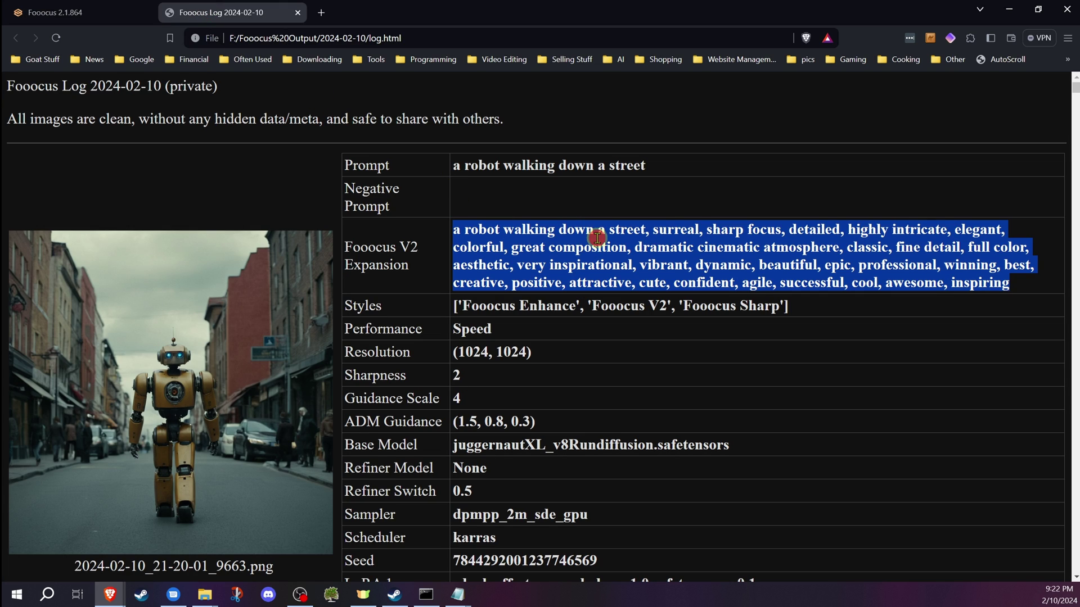
shift+click(647, 229)
click(646, 230)
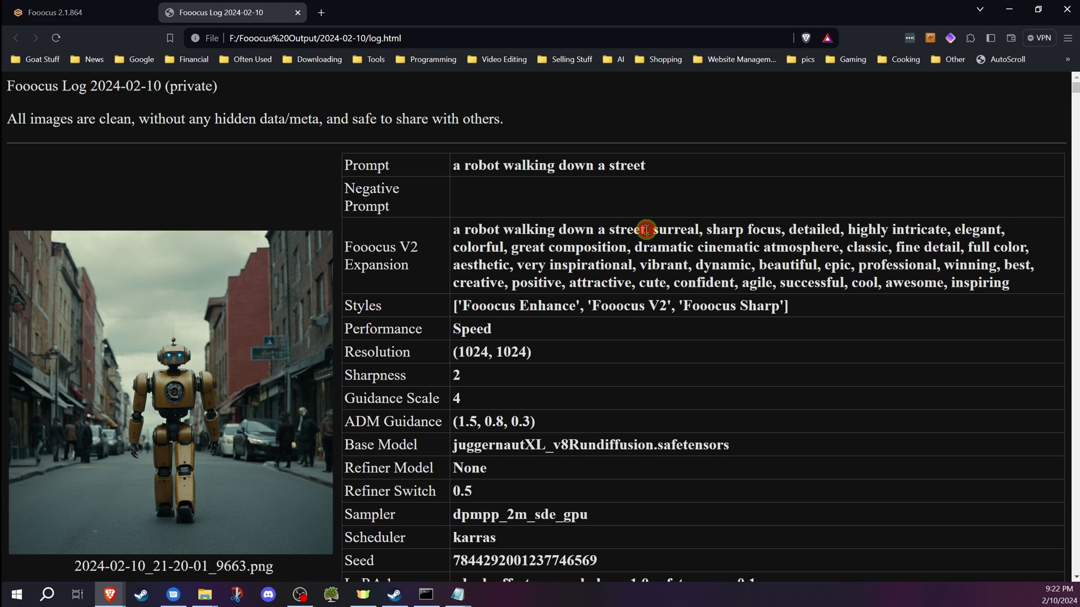
drag(646, 230, 1036, 280)
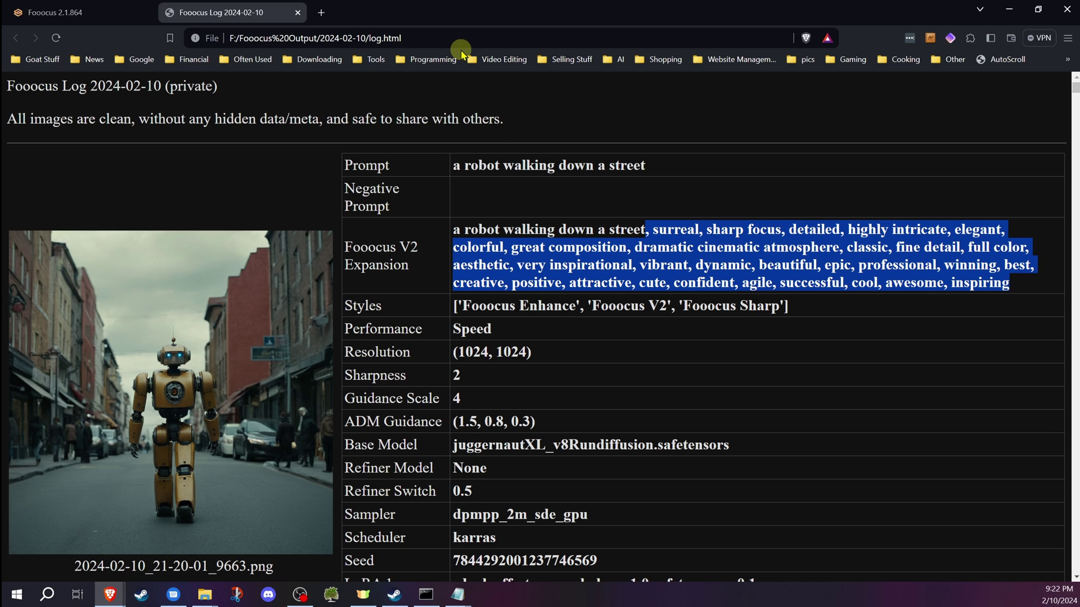
Compare the generator against the log's expansion text before settling back on Fooocus
click(108, 6)
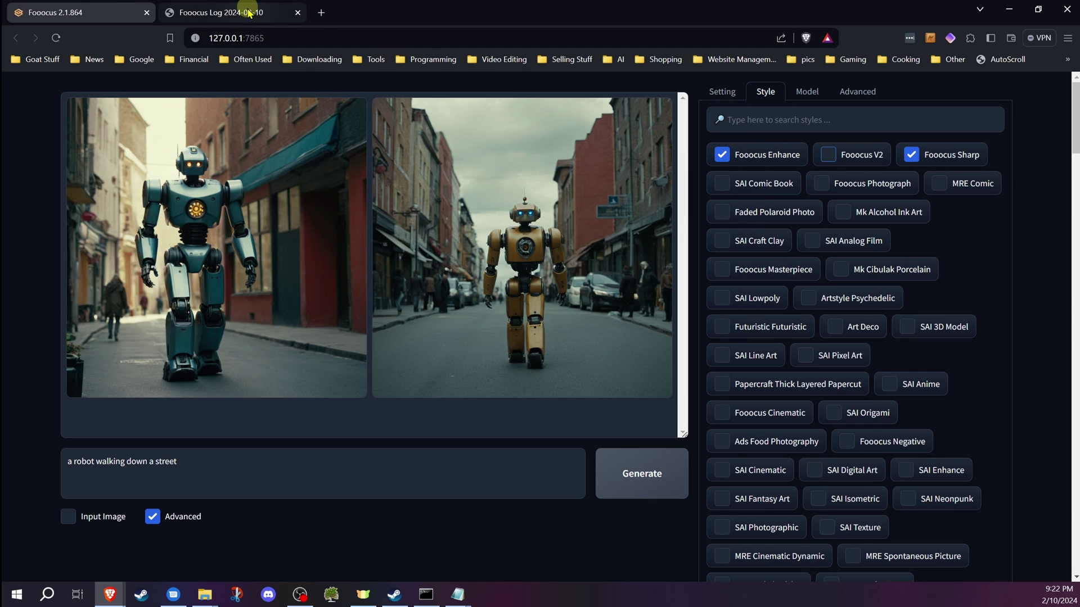
click(228, 13)
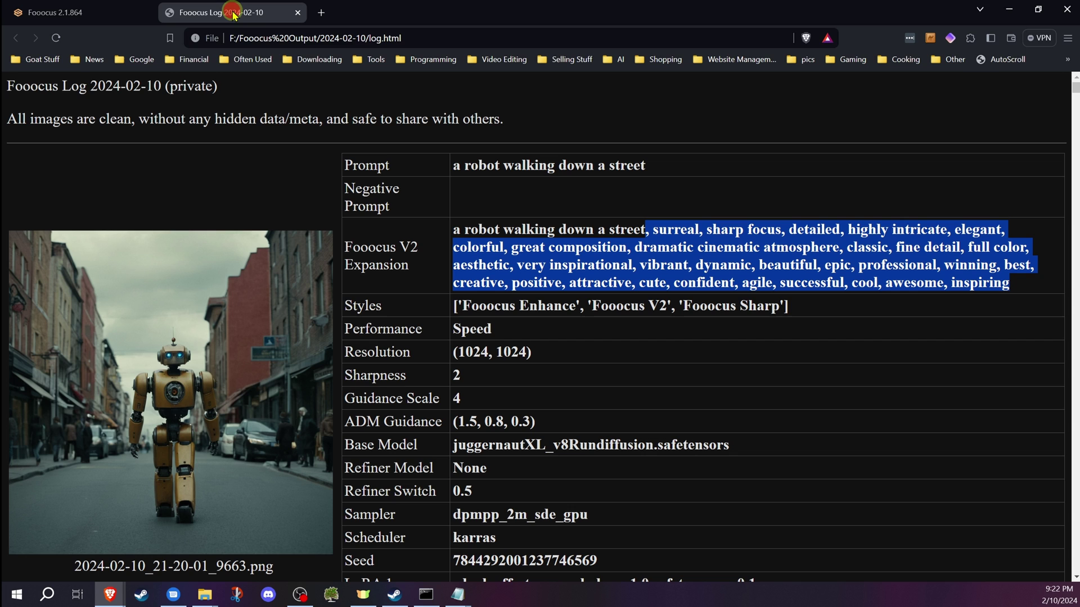
click(124, 12)
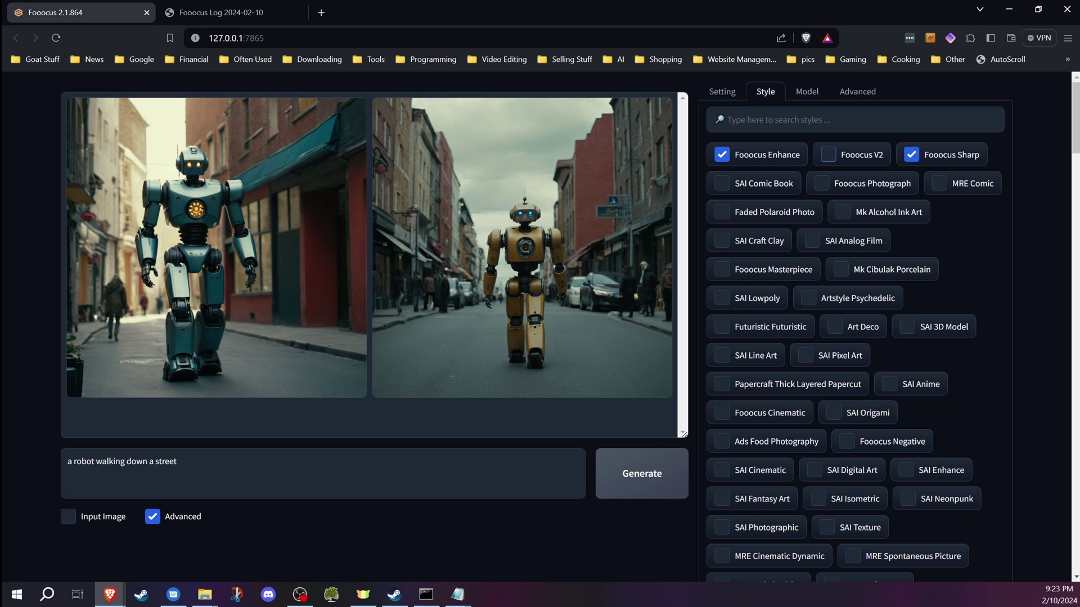
Move the Fooocus Sharp notes centre-left and highlight its {prompt} template and negative prompt
click(457, 594)
drag(458, 116, 328, 113)
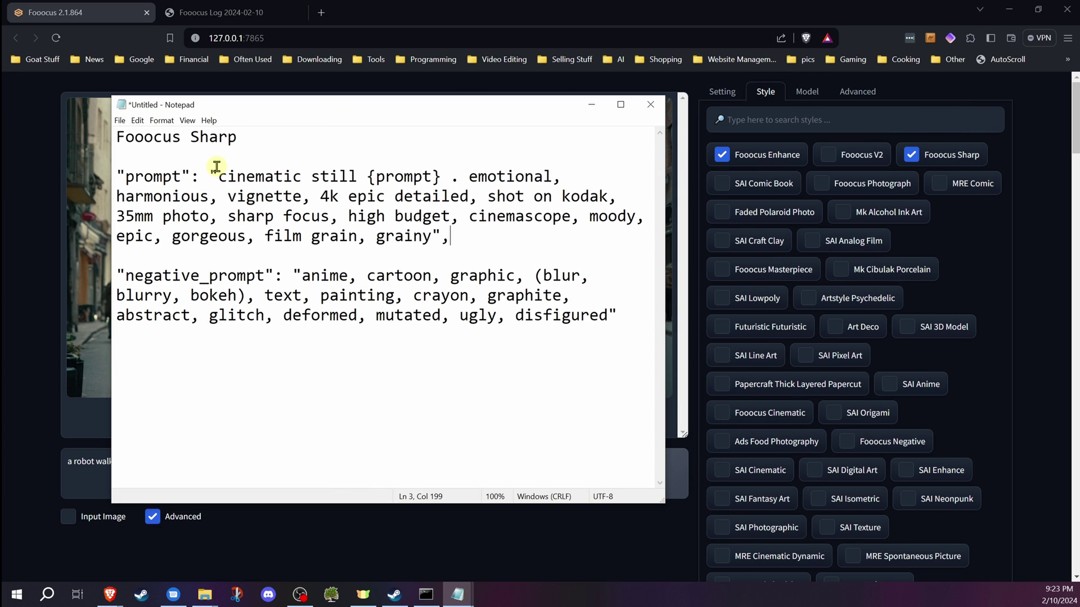
drag(120, 175, 190, 175)
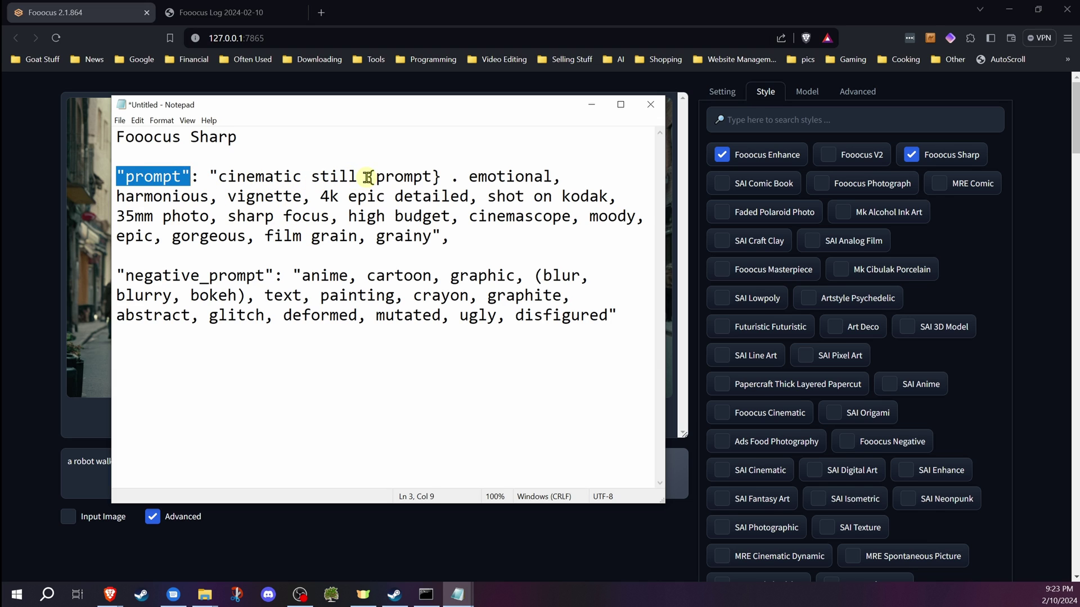
drag(367, 178, 444, 177)
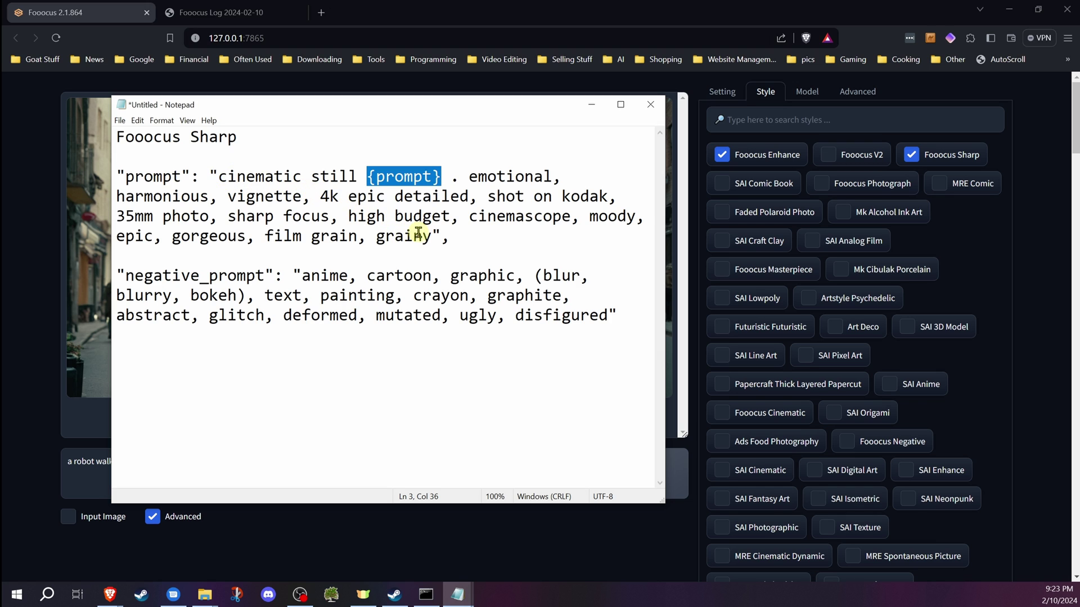
drag(432, 237, 219, 177)
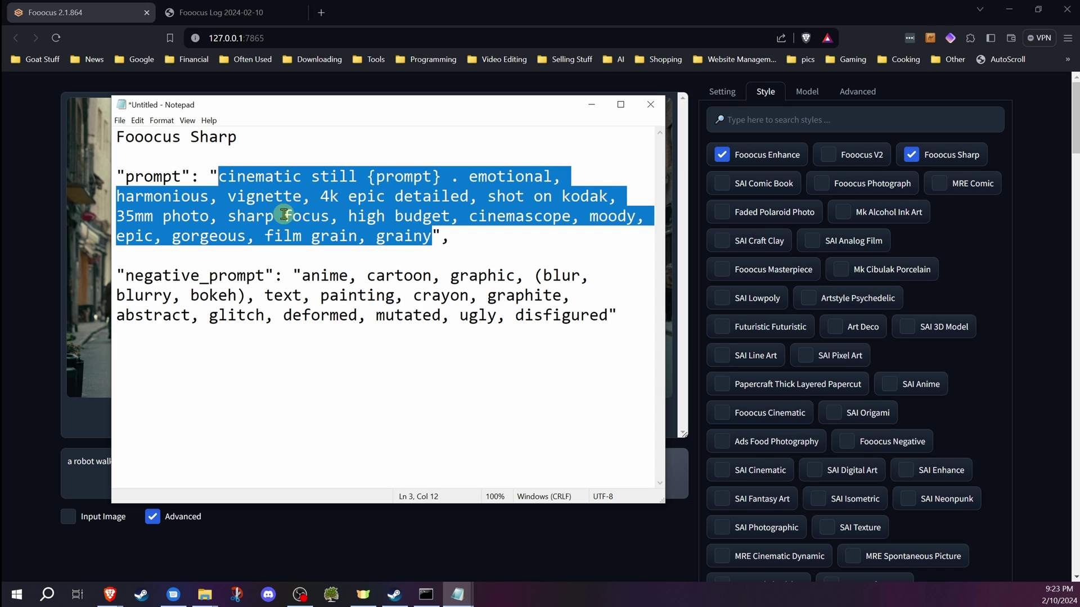
click(248, 275)
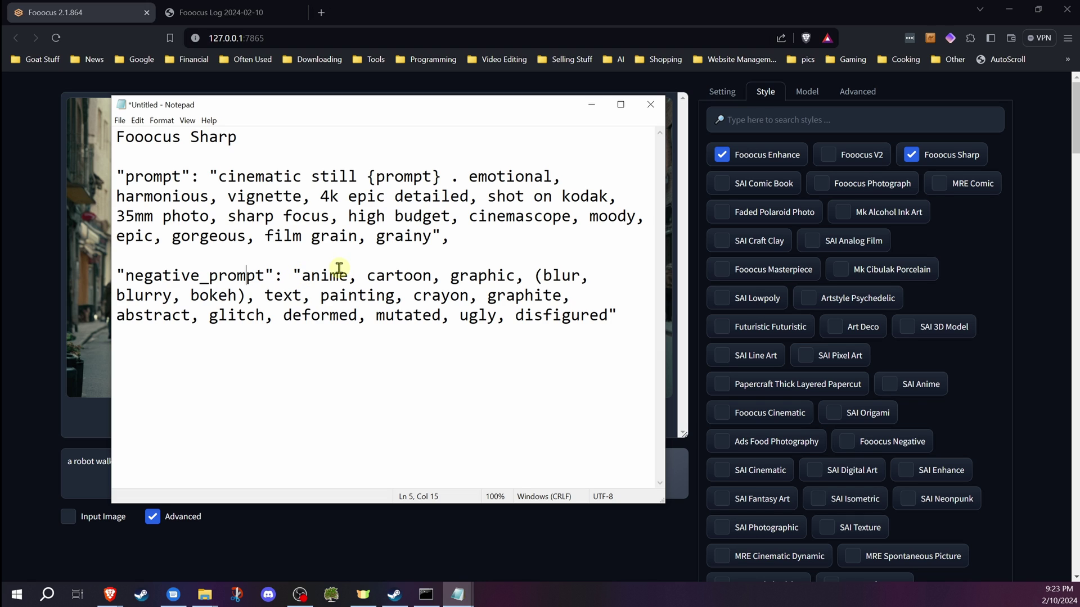
drag(302, 276, 619, 323)
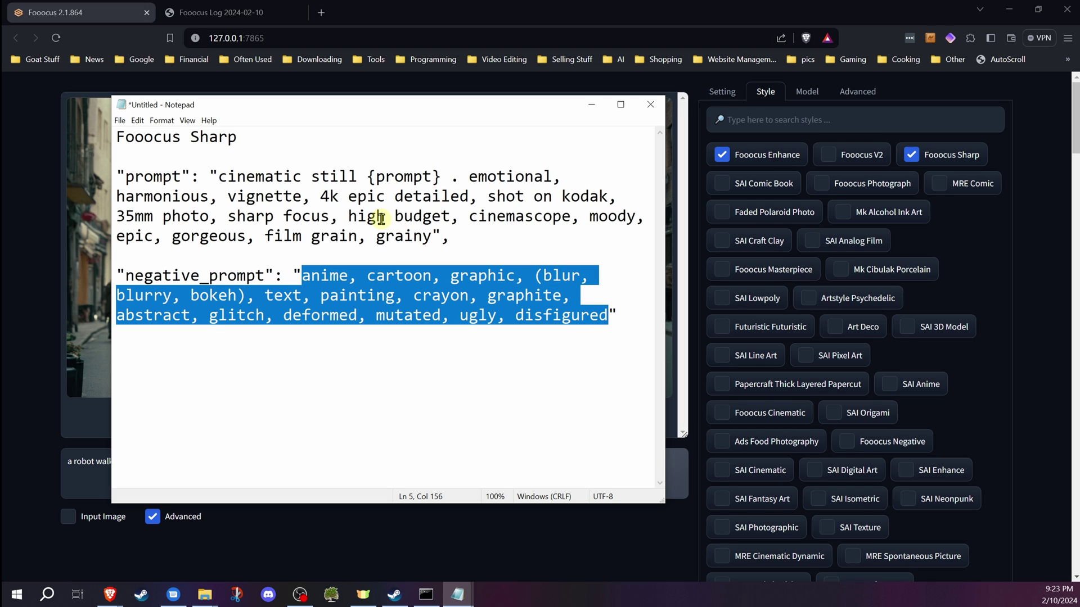
Hide the Sharp notes, highlight the Fooocus Enhance negative prompt, then close that note
click(591, 104)
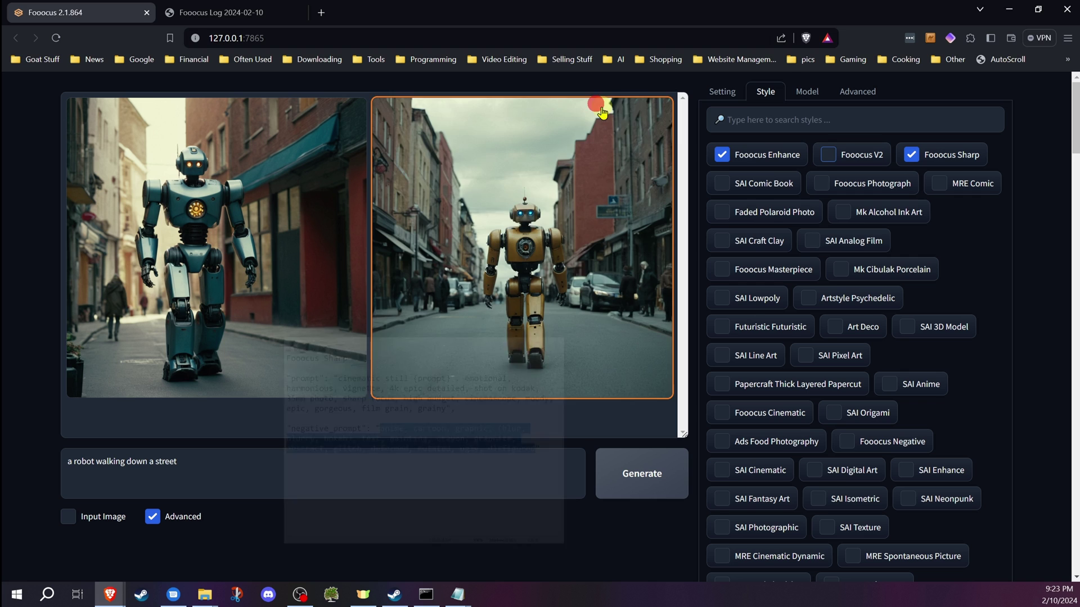
mouse_move(803, 161)
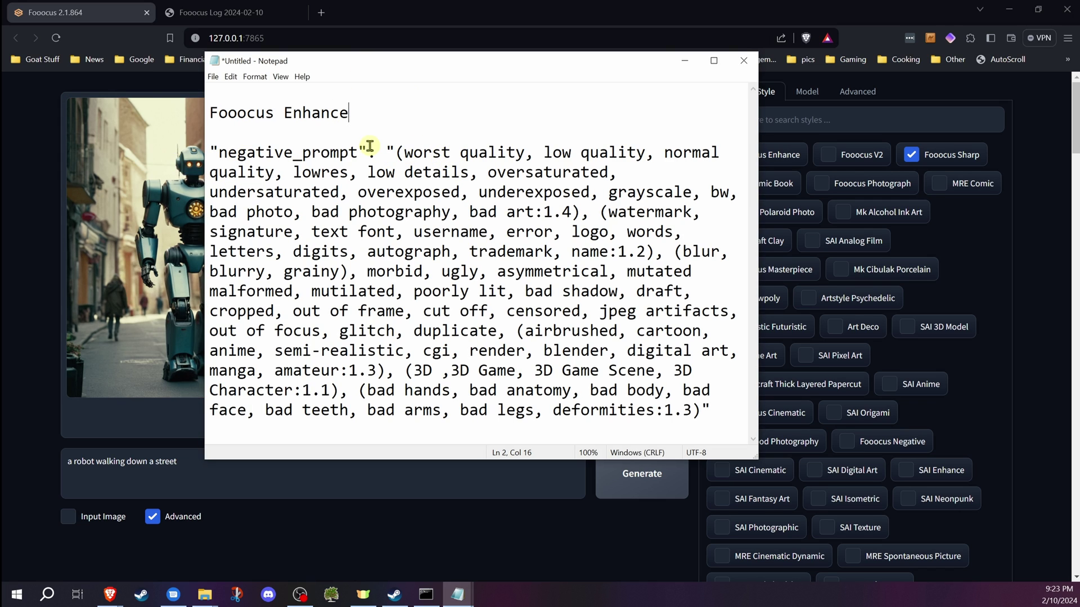
drag(388, 152, 700, 410)
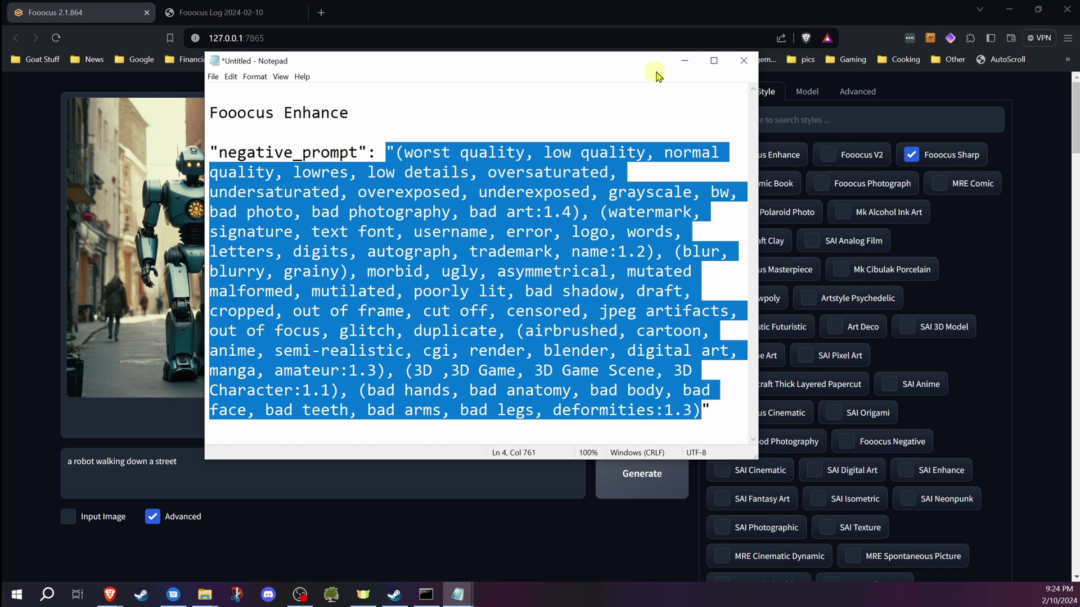
click(743, 60)
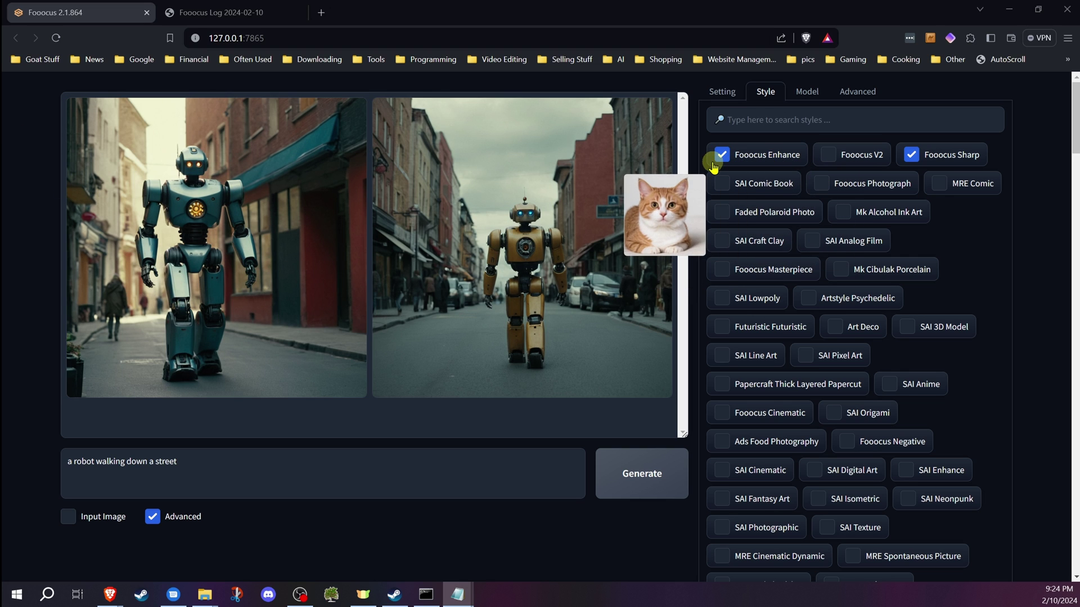
Check Fooocus V2 and Adorable 3D Character (found by searching '3'), clear the search, and drag Notepad into view
click(828, 156)
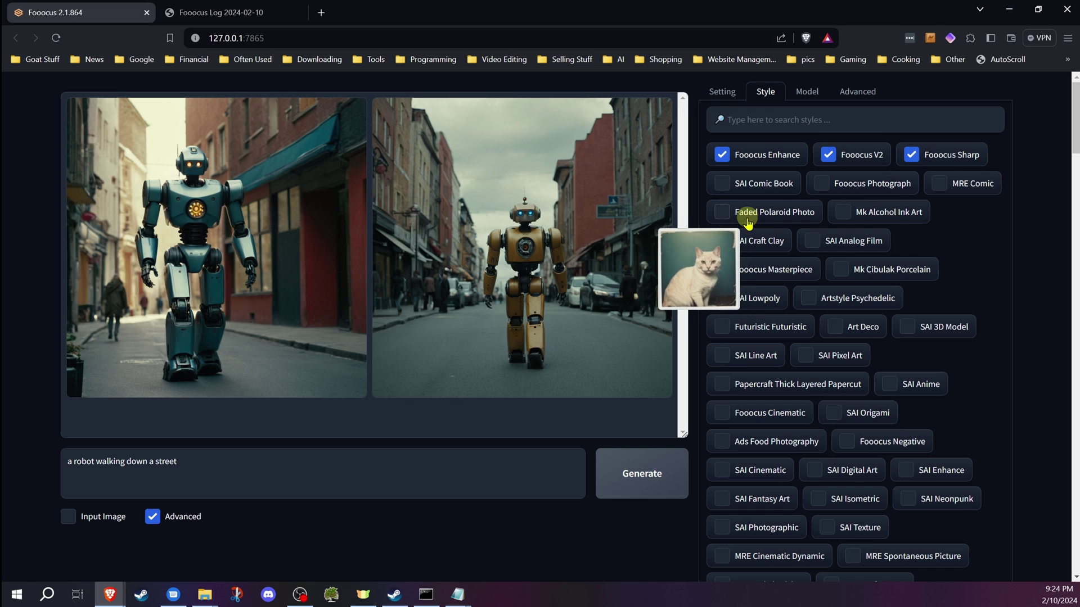
click(773, 115)
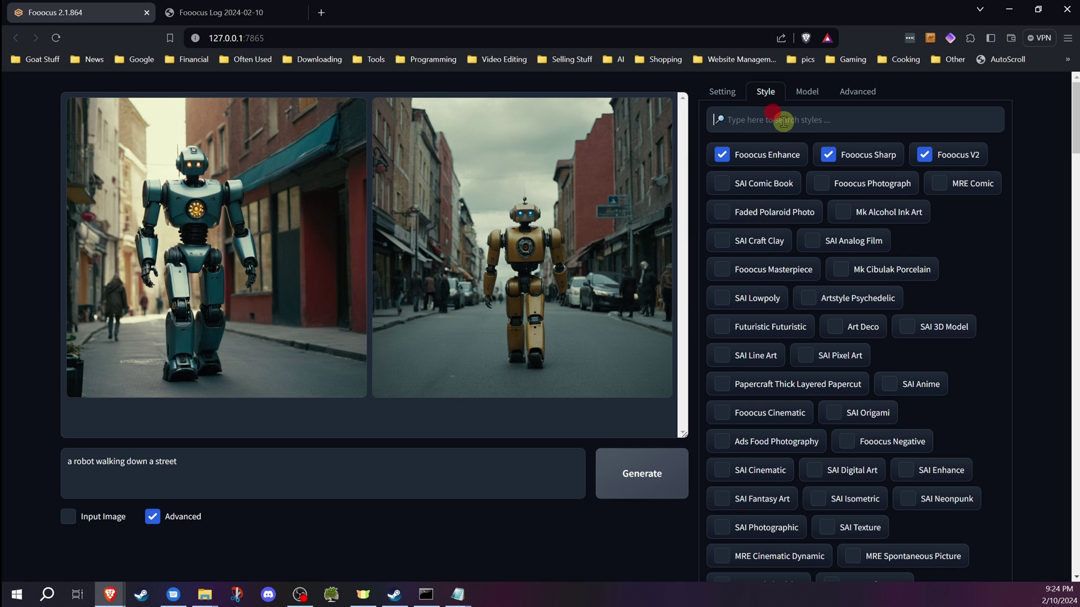
text(3d)
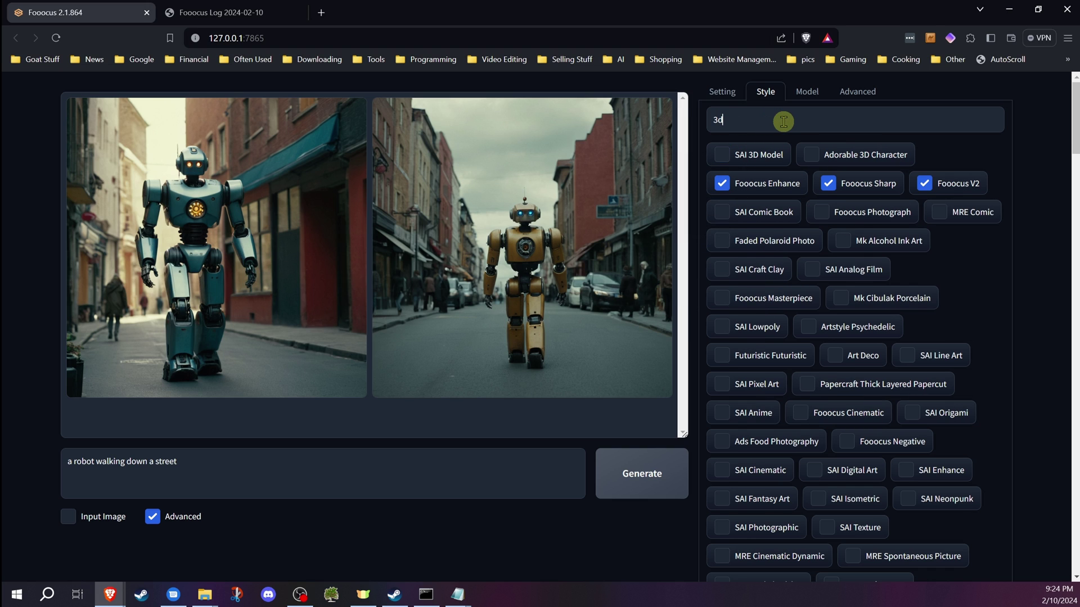
click(810, 155)
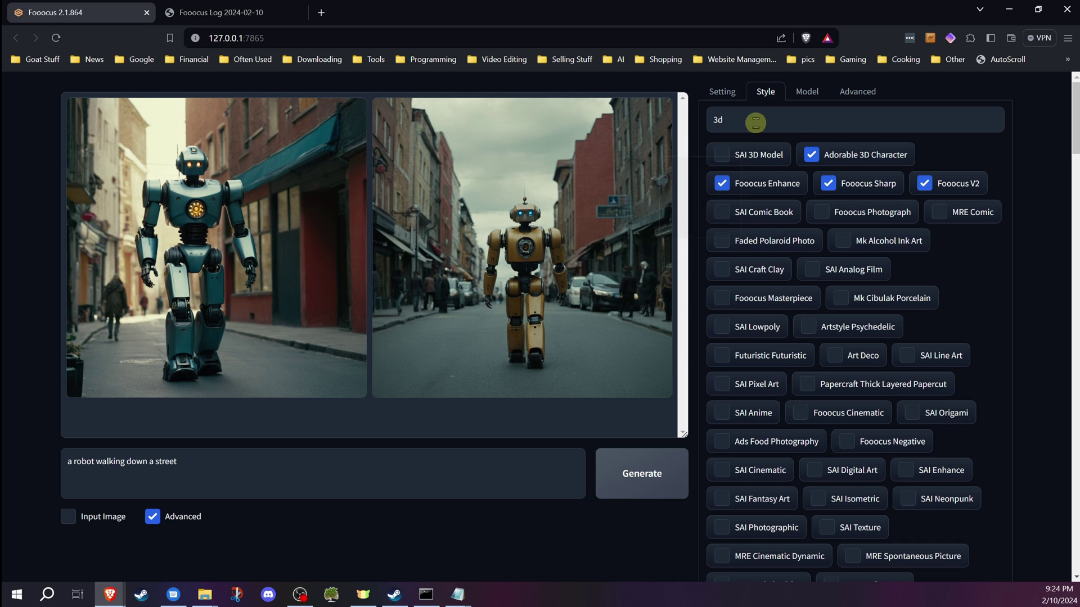
drag(755, 122, 712, 118)
key(BackSpace)
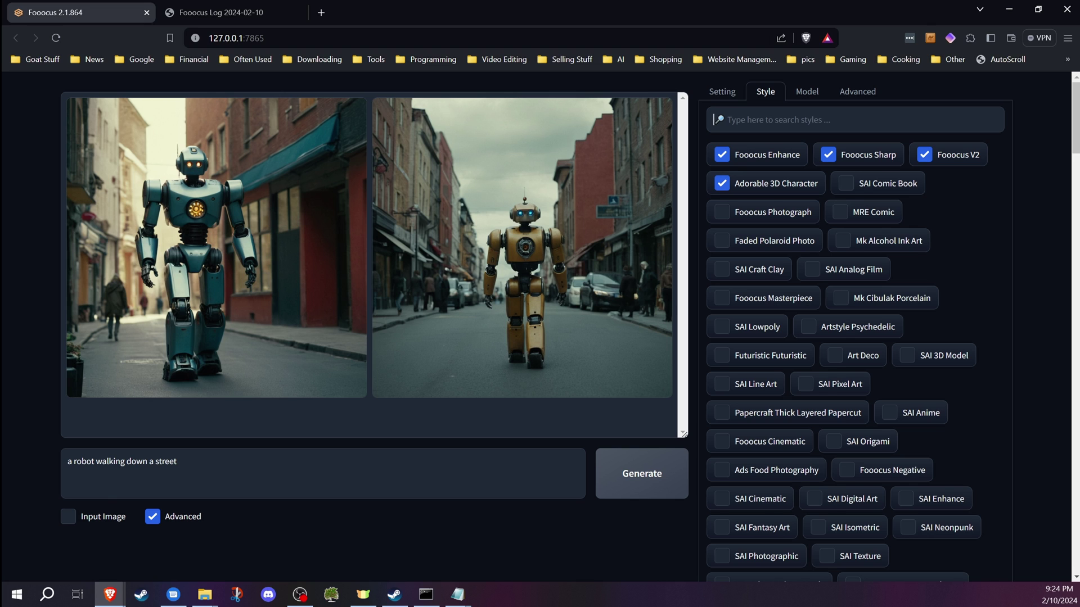
drag(0, 184, 346, 83)
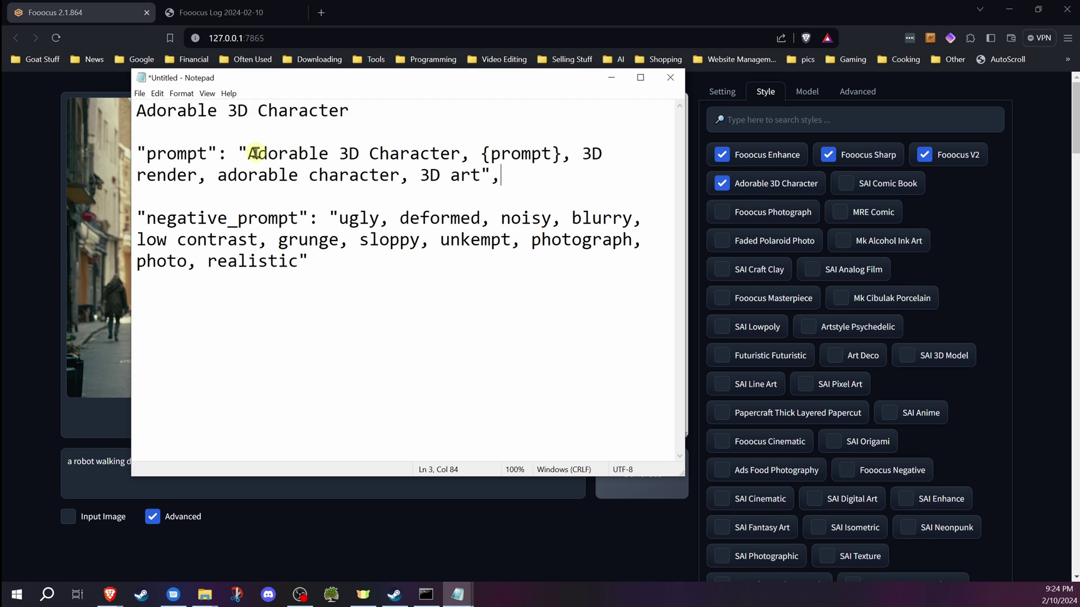
Highlight the Adorable 3D Character {prompt} placeholder and negative prompt, then minimize Notepad
drag(252, 154, 557, 154)
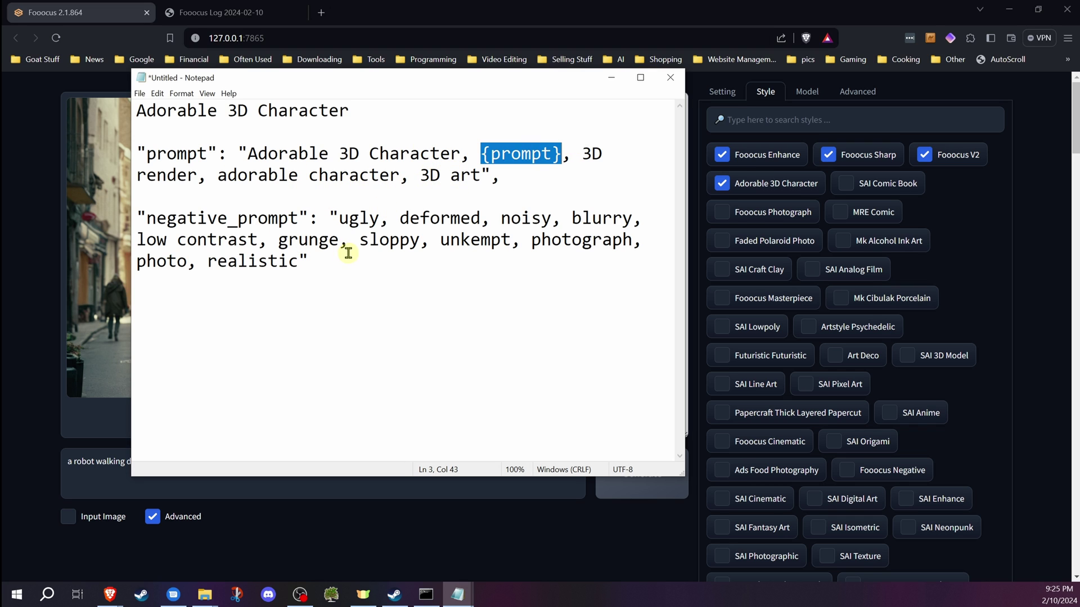
drag(348, 218, 398, 258)
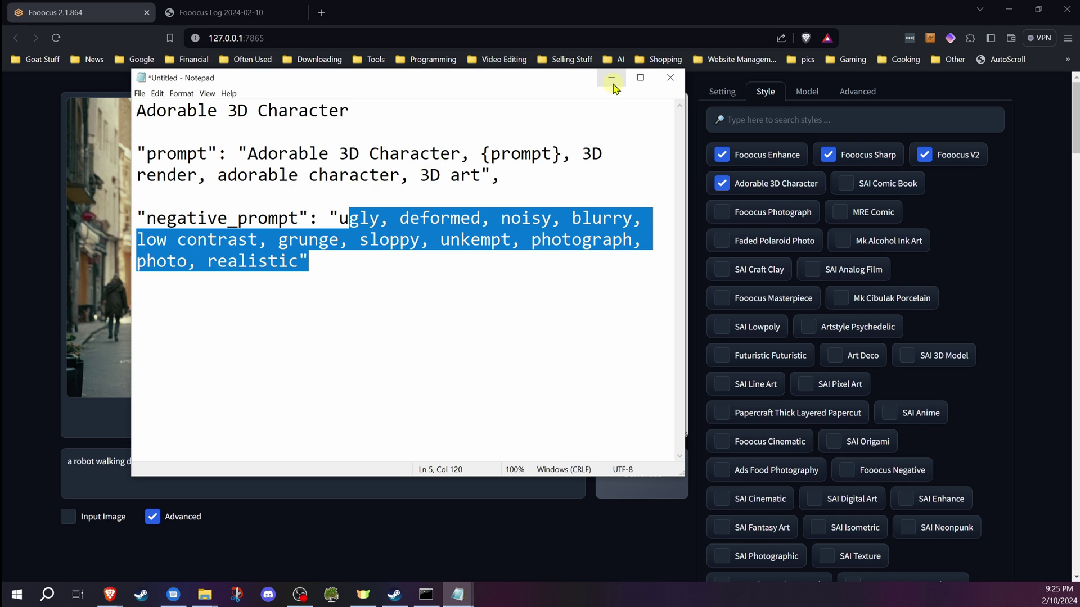
click(613, 80)
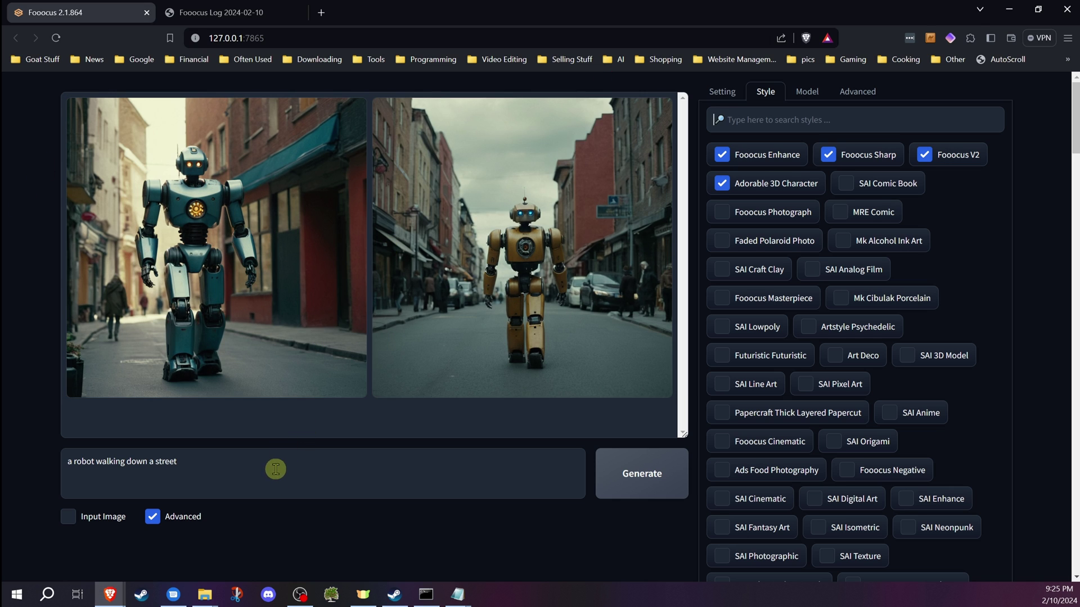
Turn off the Random seed and generate new robot images with all four styles
click(721, 91)
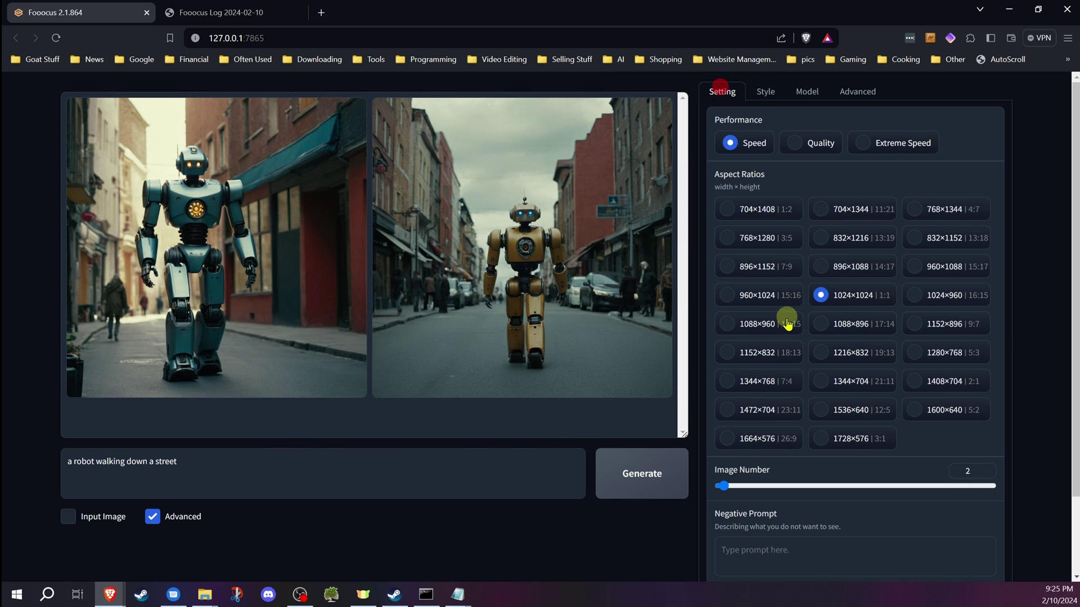
scroll(720, 394, down, 2)
click(722, 506)
scroll(731, 349, up, 2)
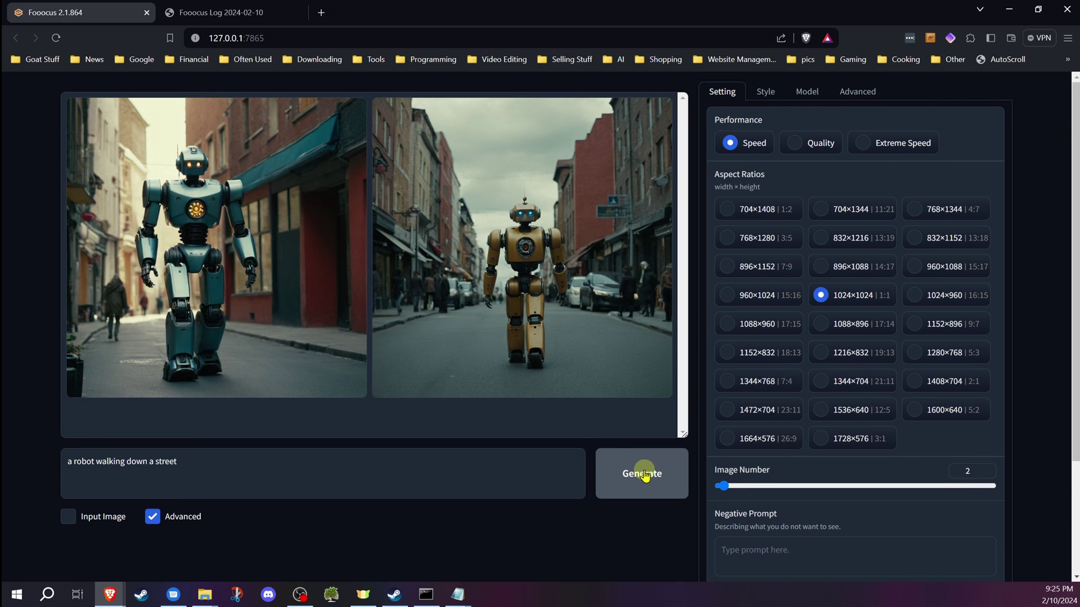
click(646, 472)
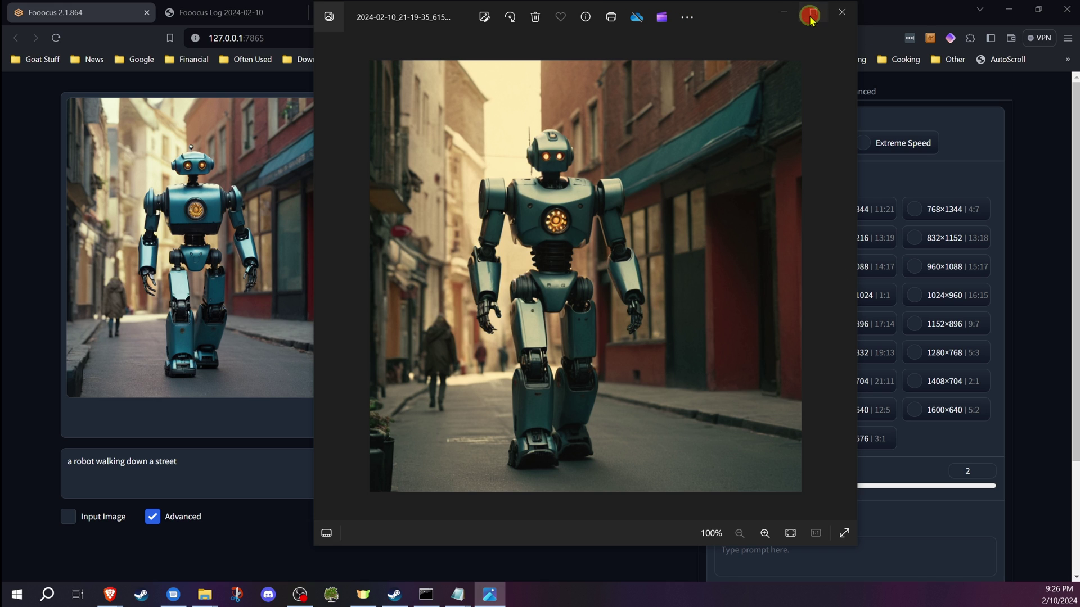
Maximize Photos and compare the third robot image, dropping the first from the comparison
click(810, 16)
click(14, 569)
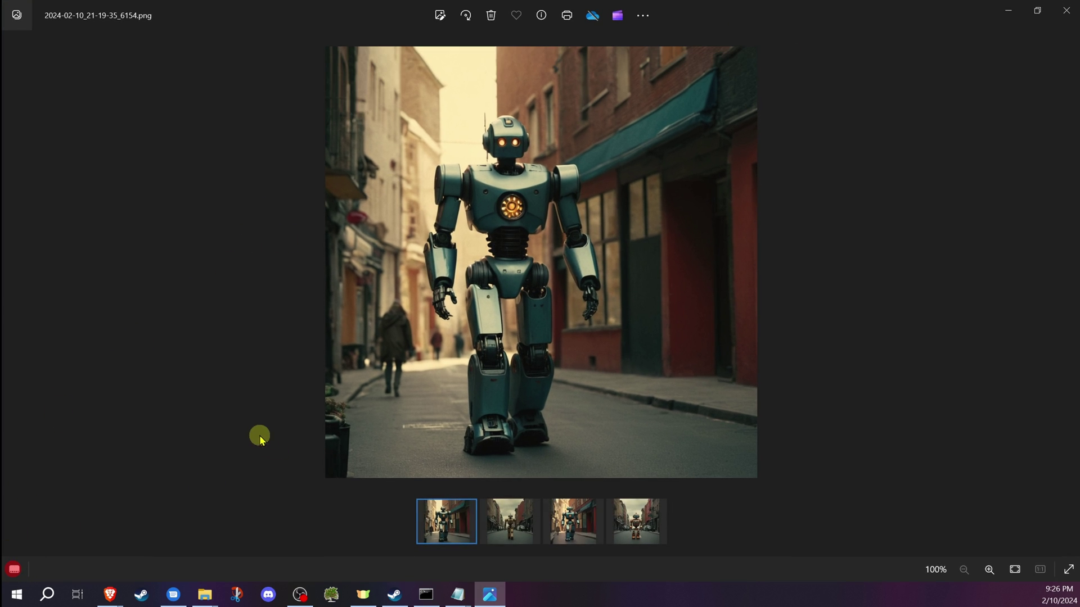
click(594, 514)
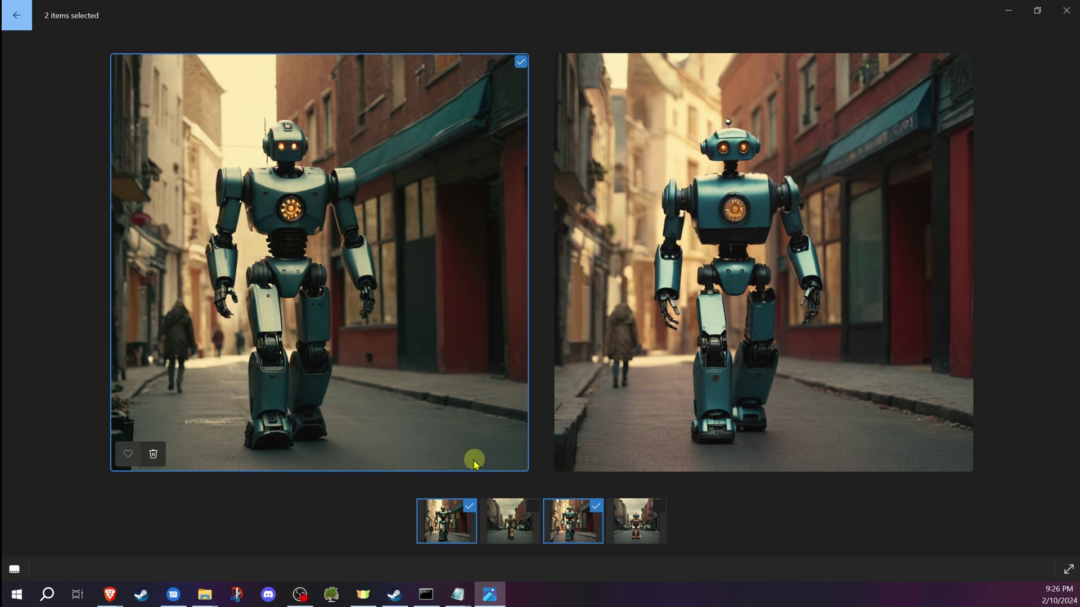
click(466, 509)
Compare the gold and orange robot images side by side, then close Photos
click(509, 517)
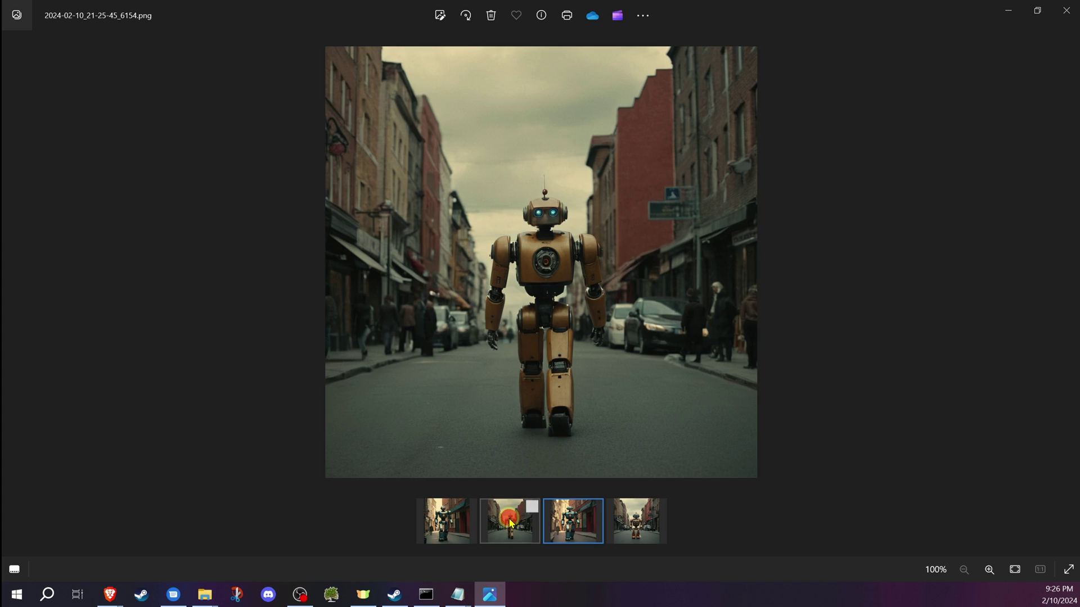
click(653, 528)
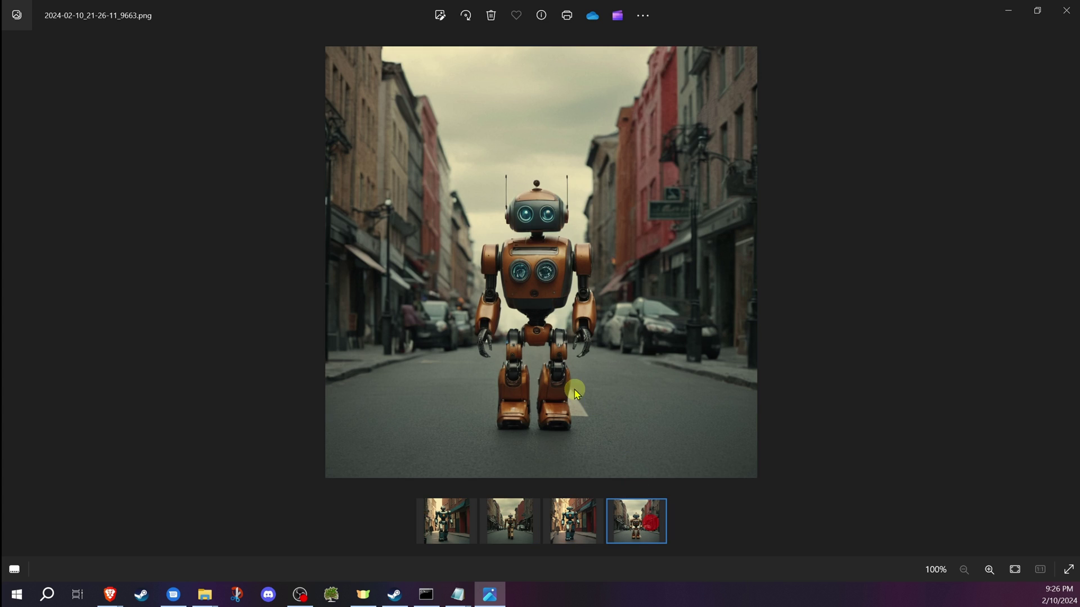
click(532, 506)
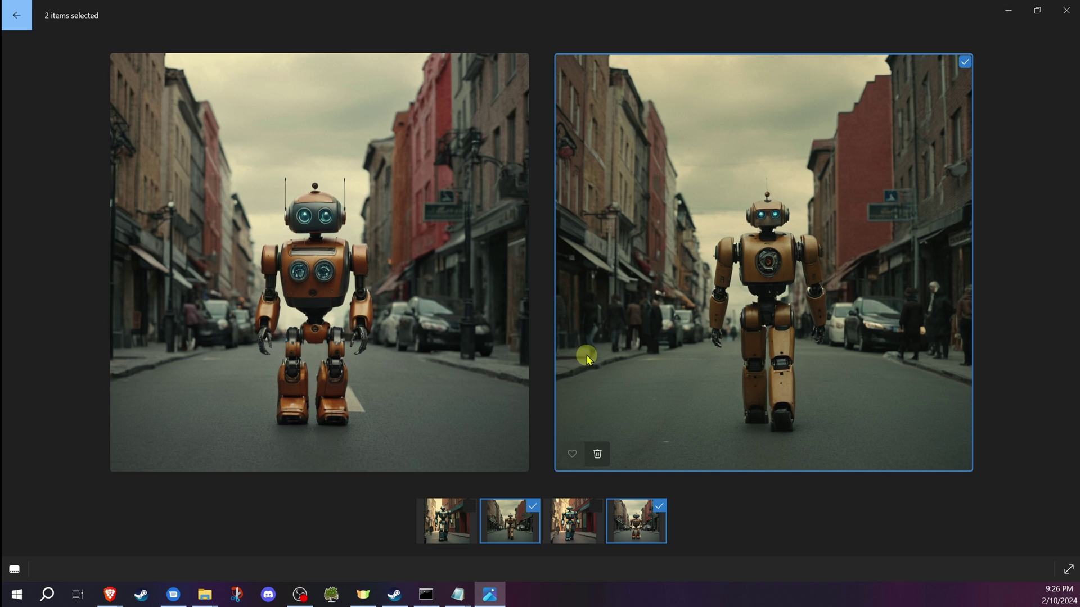
click(514, 515)
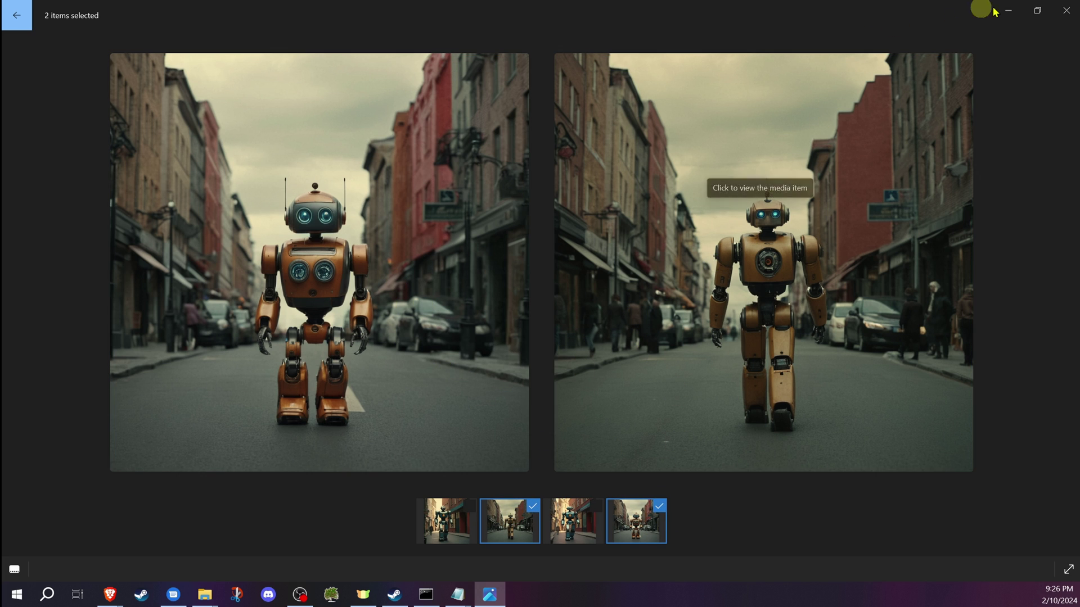
click(1066, 10)
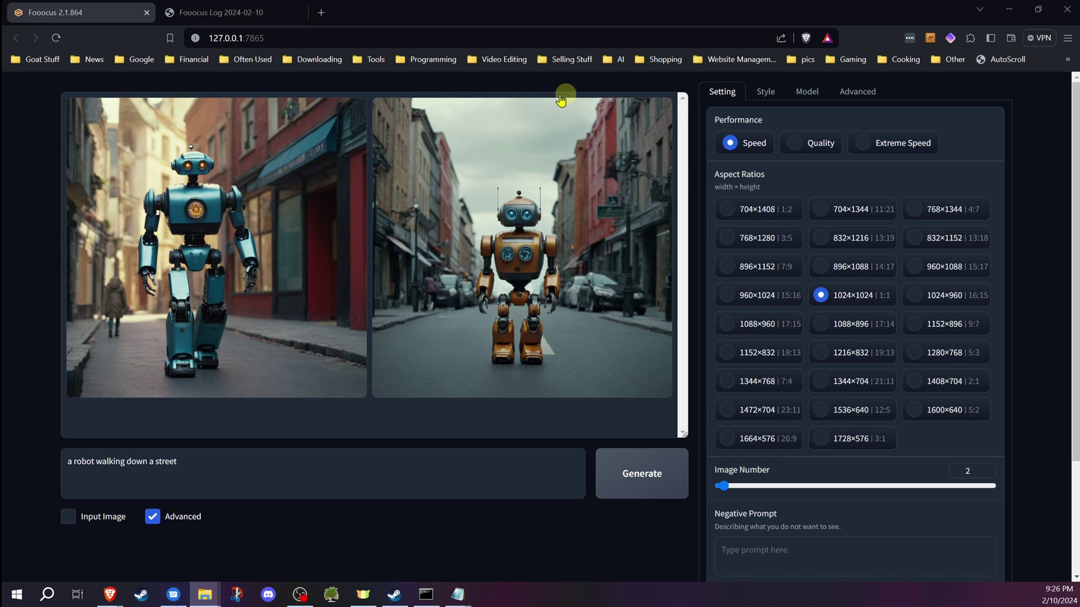
Reload the Fooocus Log to confirm Adorable 3D Character among the four styles used
click(219, 13)
click(57, 38)
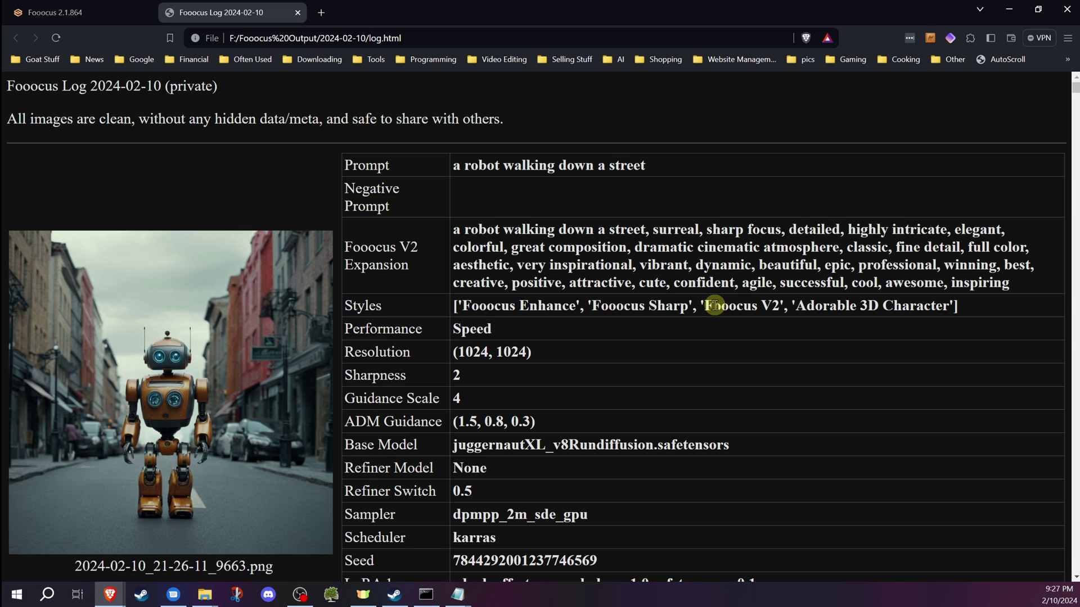
Uncheck the Fooocus Enhance, Fooocus Sharp and Fooocus V2 styles
click(79, 12)
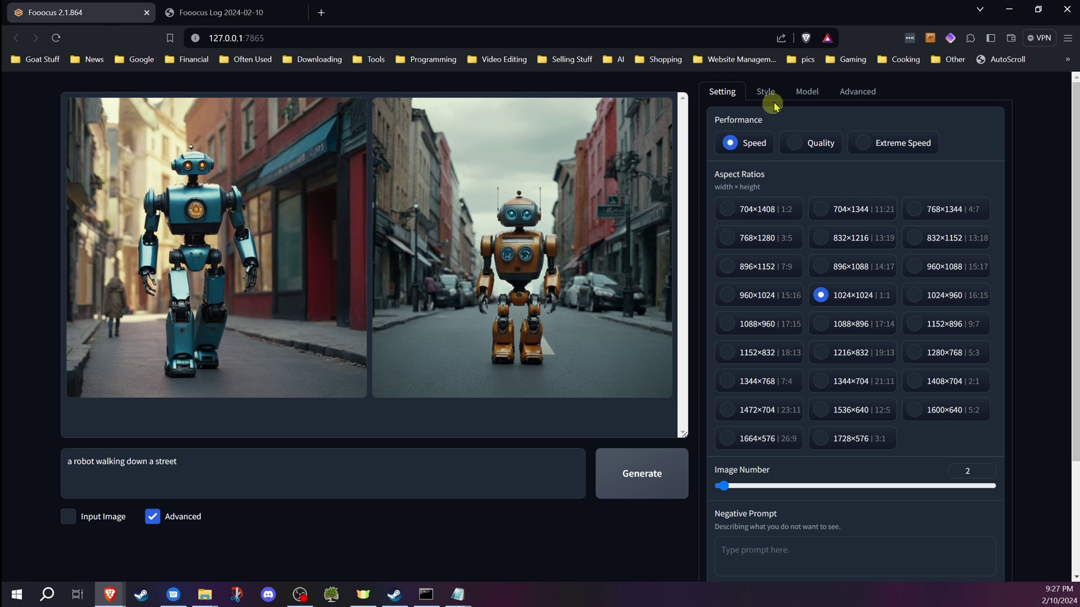
click(805, 92)
click(765, 91)
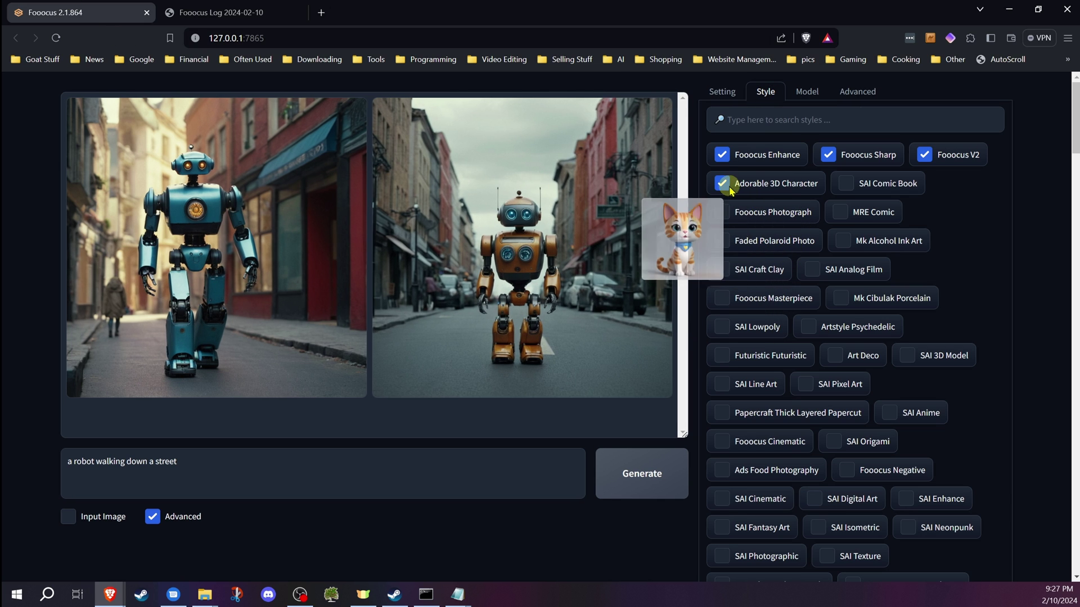
click(722, 155)
click(828, 155)
click(924, 155)
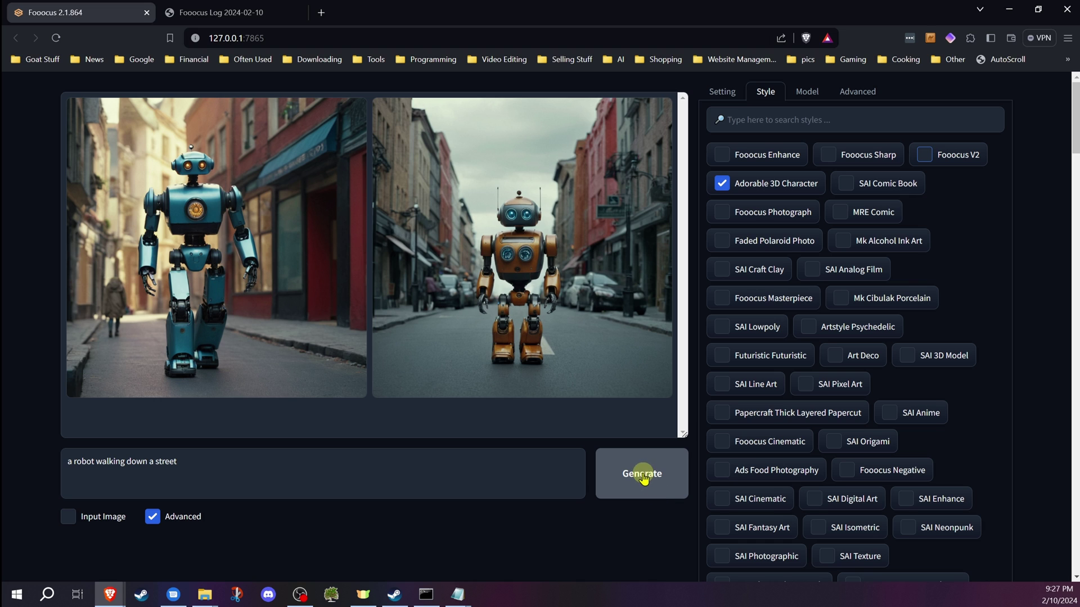
Generate robot images with only the Adorable 3D Character style active
click(725, 93)
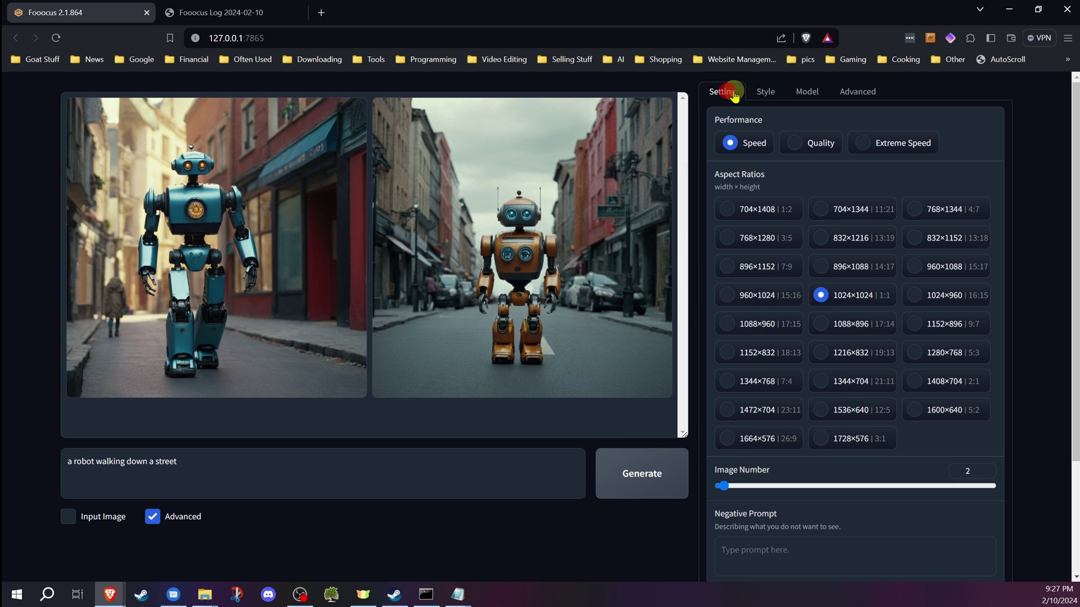
scroll(815, 251, down, 1)
scroll(788, 241, up, 1)
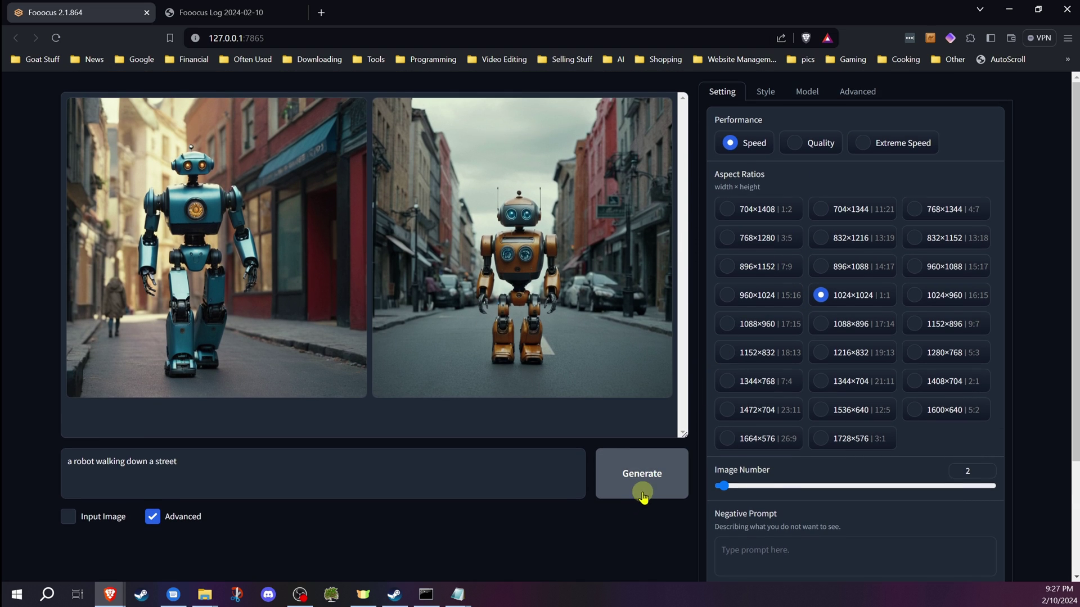
click(643, 495)
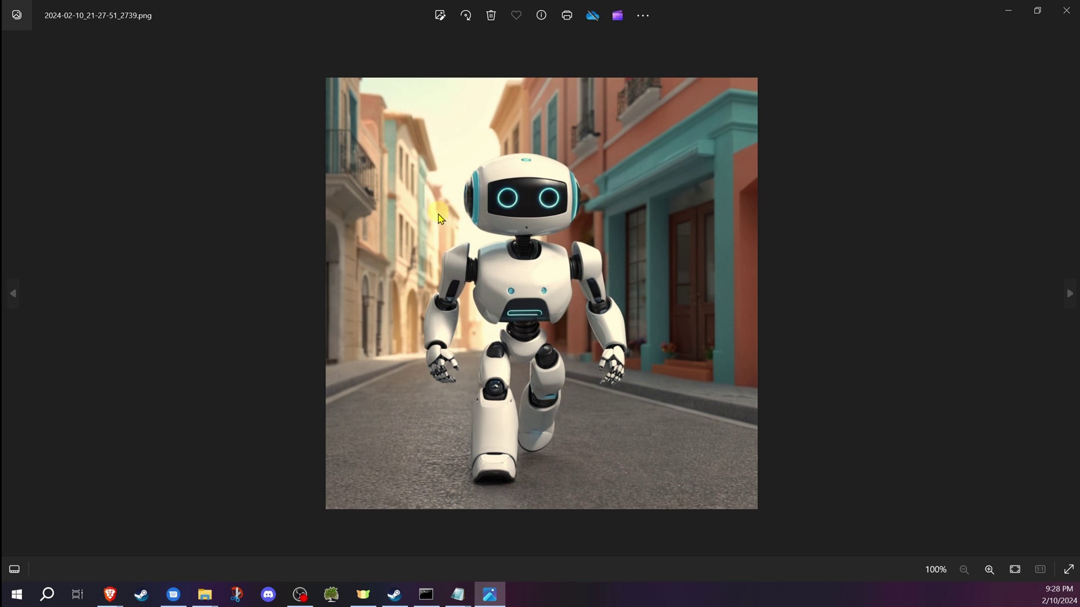
Compare the two teal robots with the white cartoon robot, then restore down and close Photos
click(14, 569)
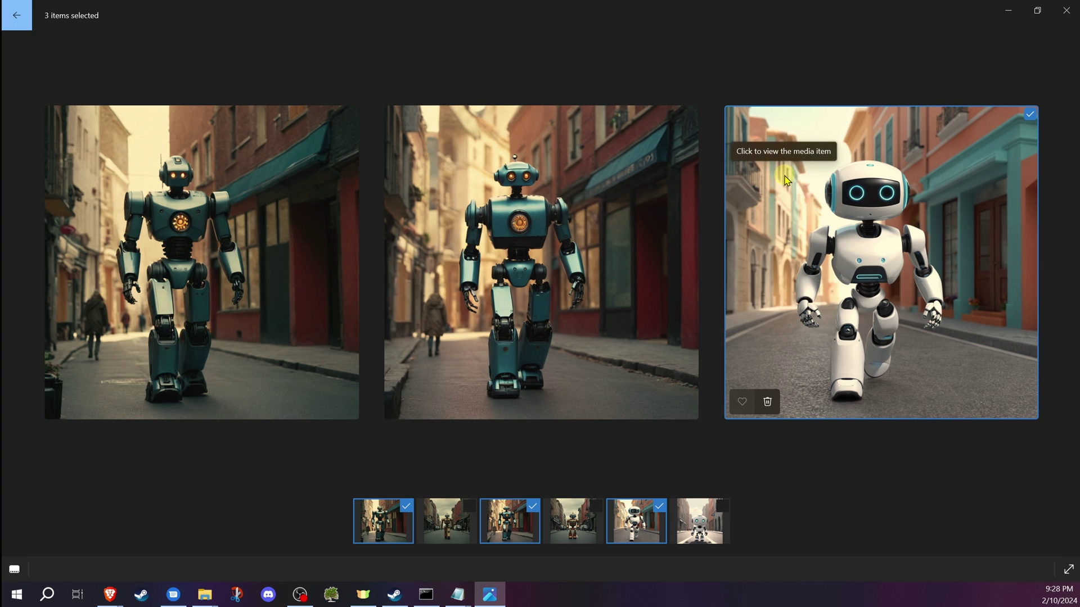
click(1039, 12)
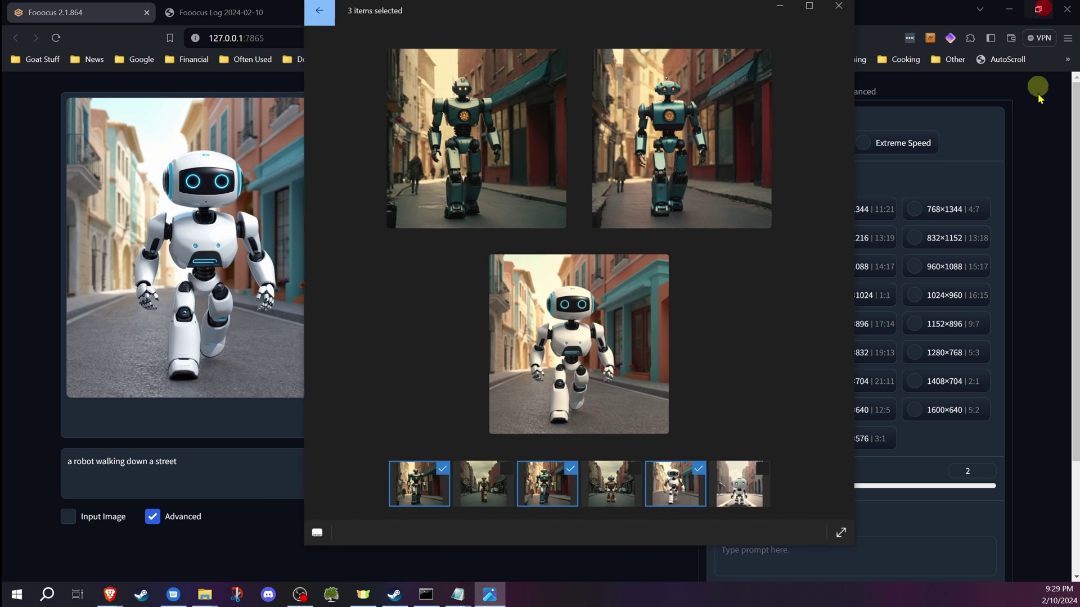
click(841, 12)
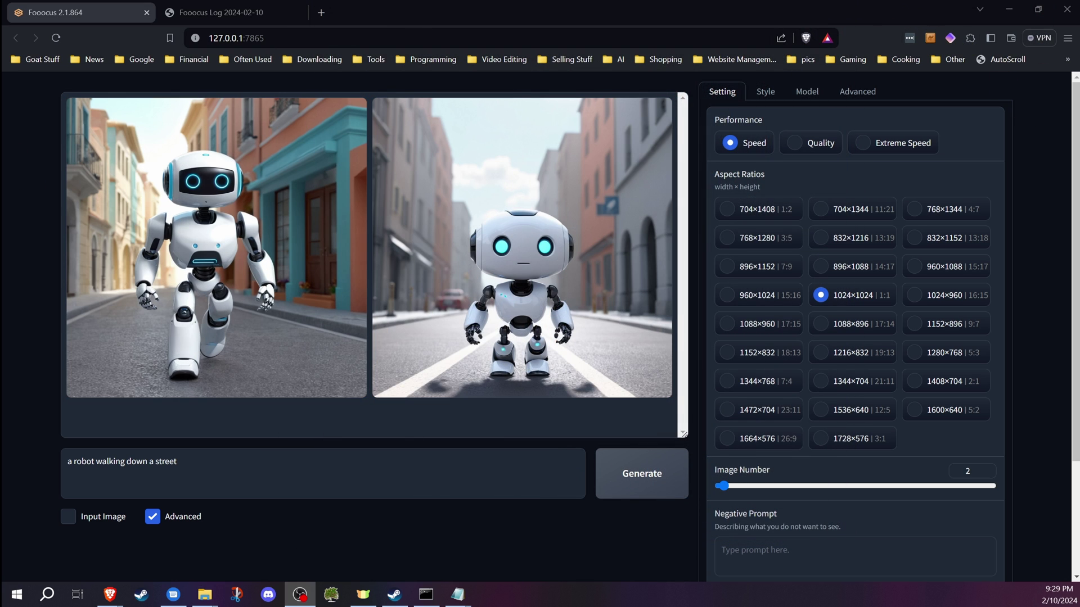
Paste the Adorable 3D Character prompt template from Notepad after the existing prompt
key(alt+Tab)
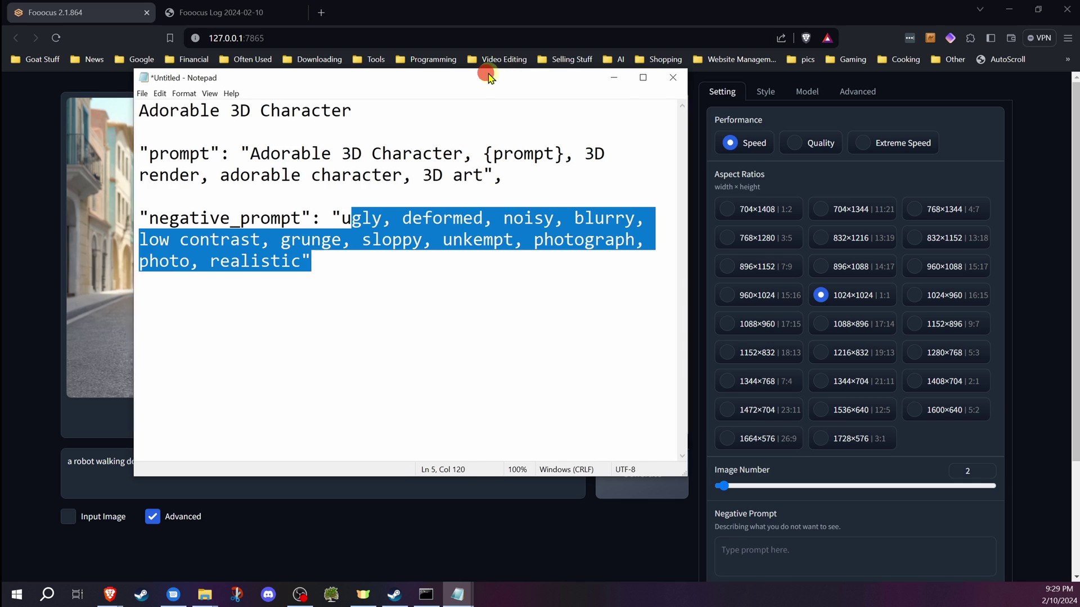
key(alt+Tab)
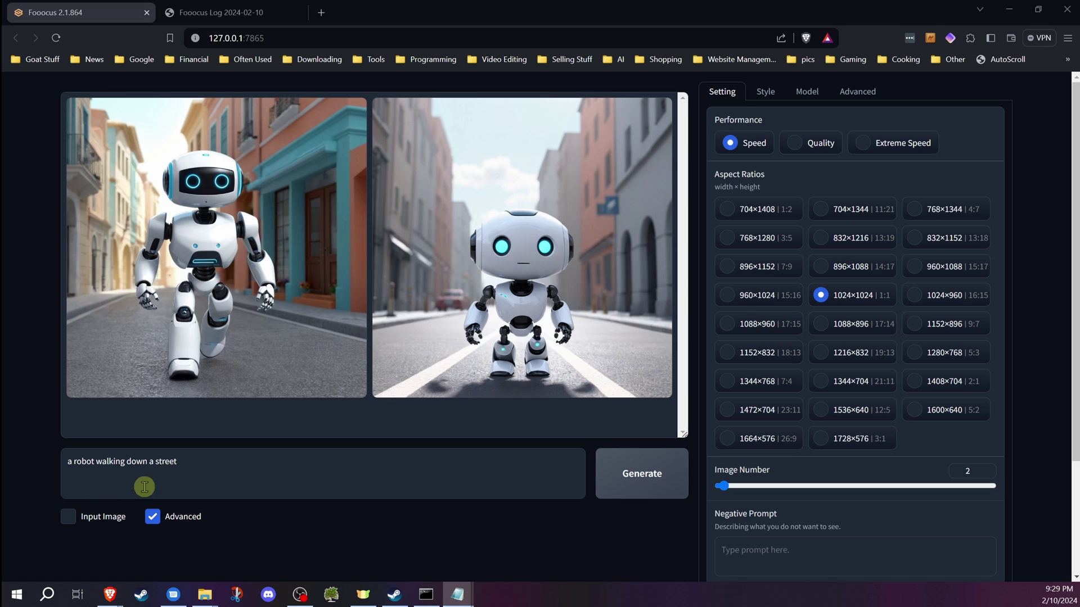
click(215, 462)
text(adorable 3D Character, {prompt}, 3D render, adorable character, 3D art)
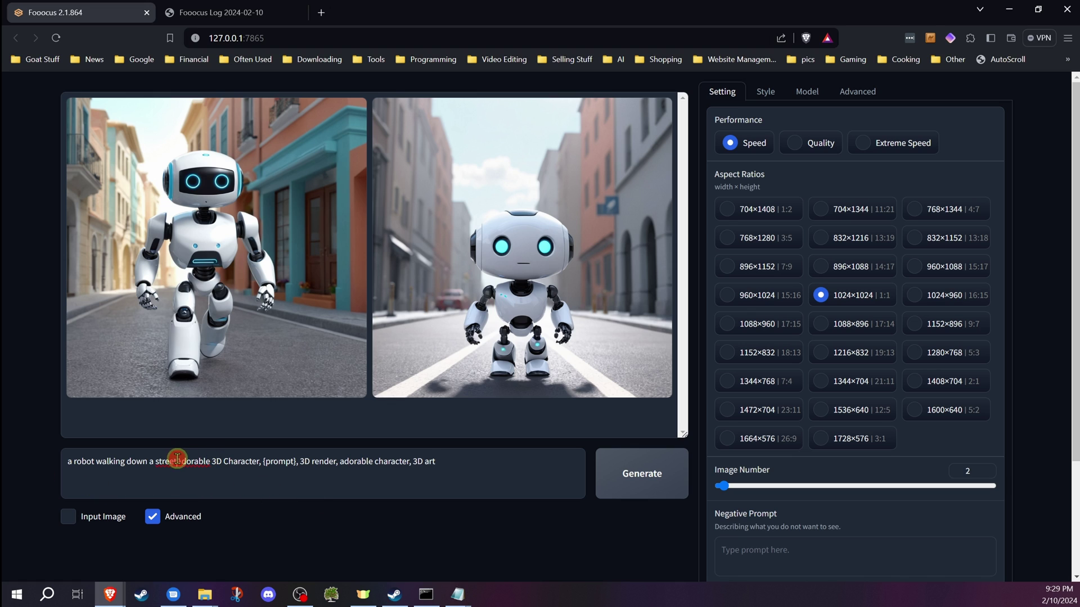
Replace {prompt} in the template with 'a robot walking down a street'
drag(177, 459, 68, 461)
key(ctrl+c)
right_click(149, 460)
click(180, 243)
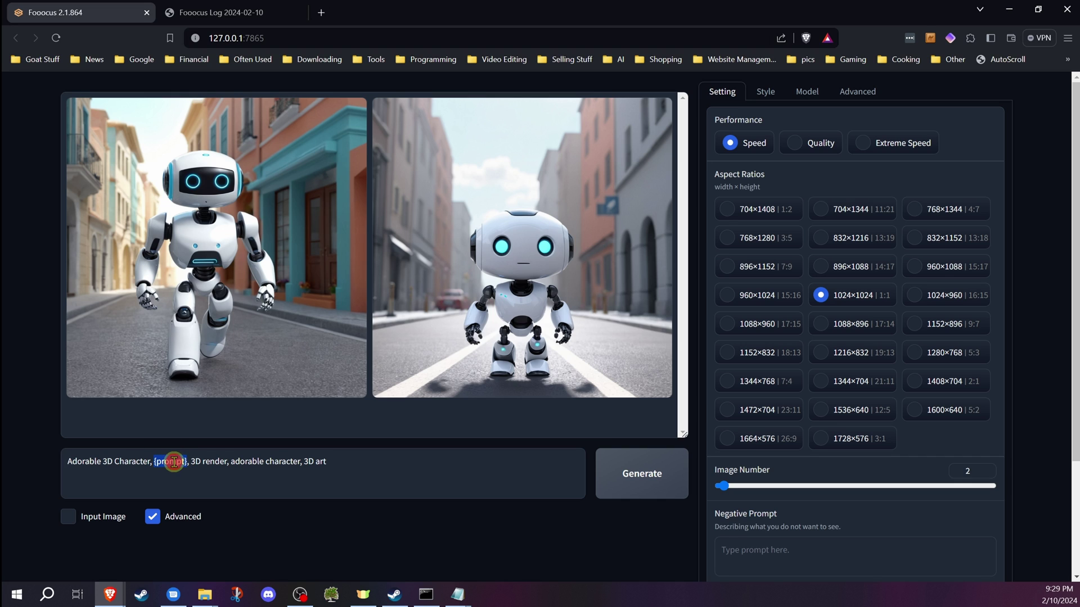
right_click(173, 462)
click(225, 271)
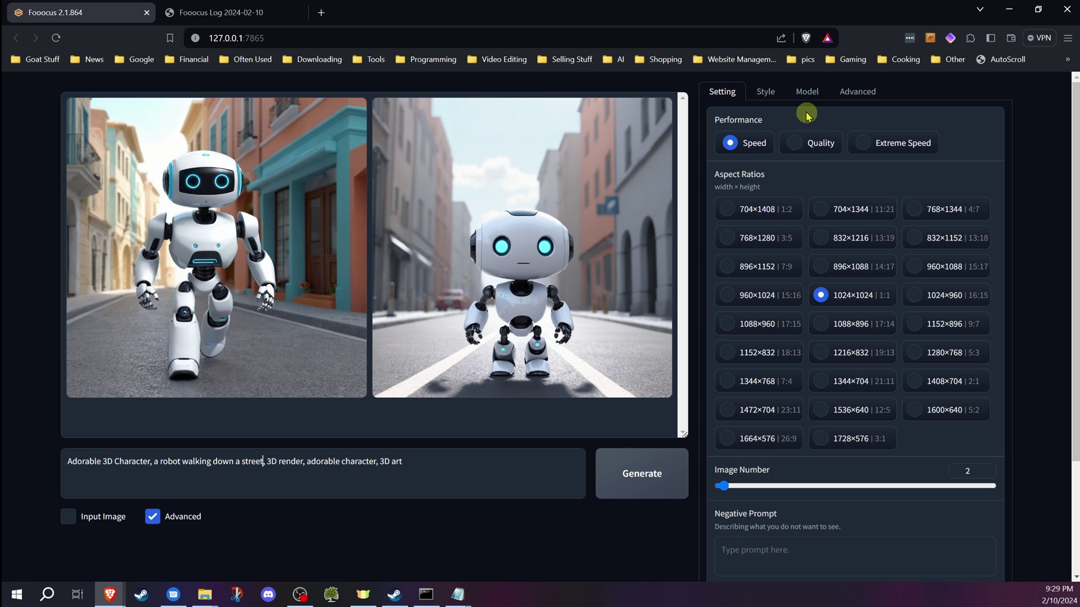
click(767, 96)
Uncheck the Adorable 3D Character style
click(723, 153)
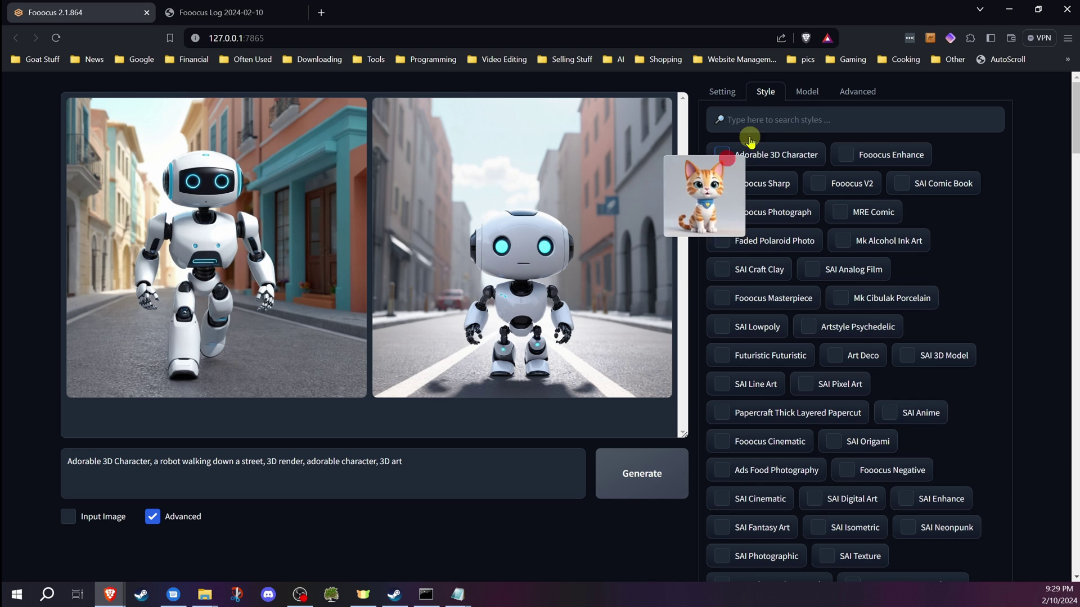
click(726, 92)
scroll(789, 349, down, 3)
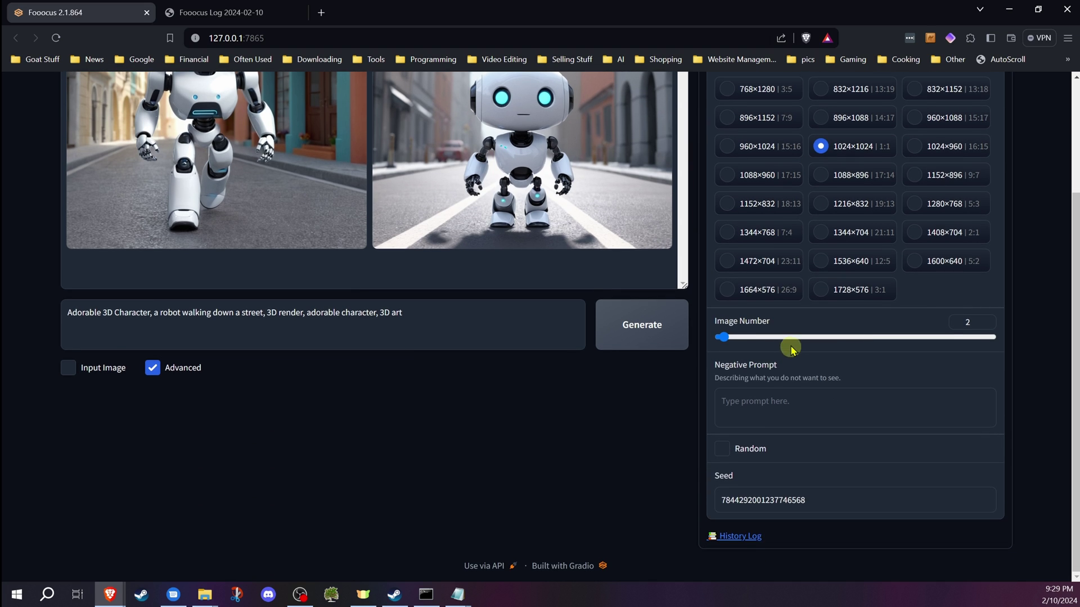
scroll(329, 390, up, 1)
Copy the negative terms 'ugly, deformed, noisy … photo, realistic' from Notepad into the Negative Prompt
click(457, 594)
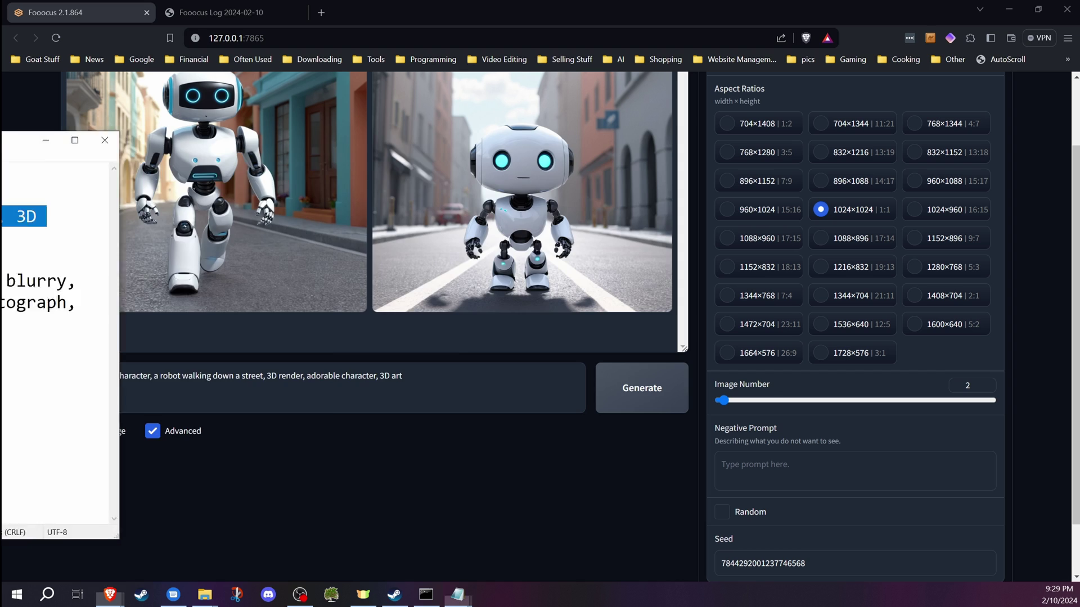
drag(73, 141, 413, 152)
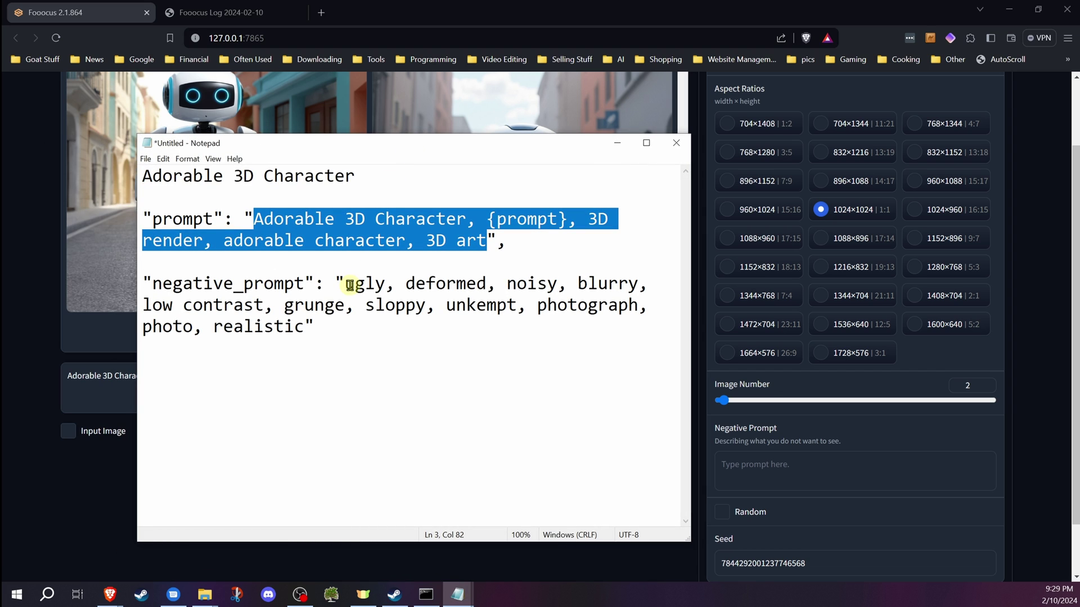
drag(345, 285, 338, 341)
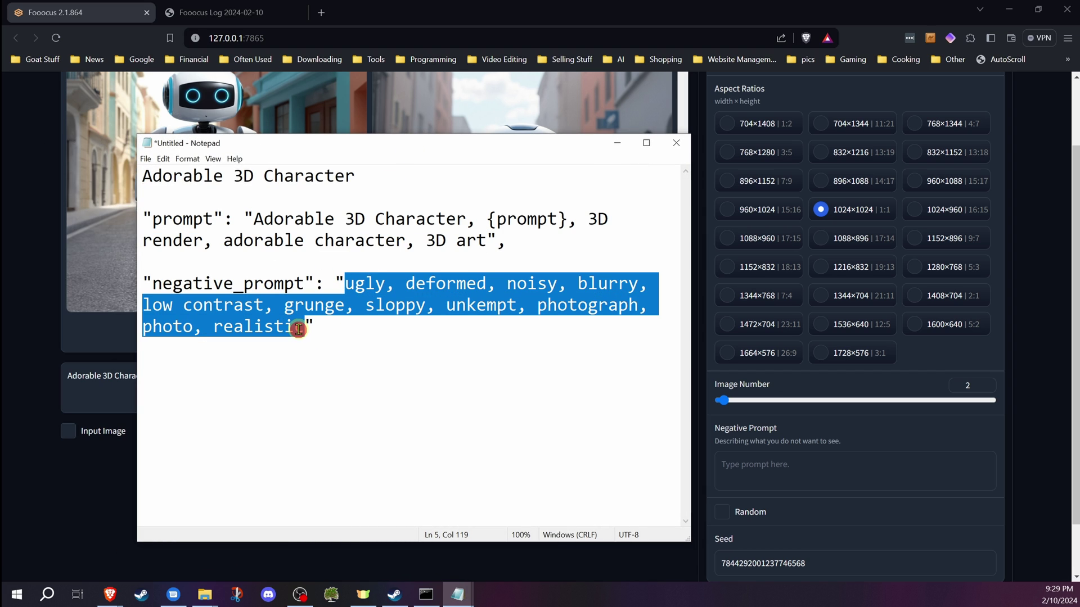
right_click(298, 329)
click(330, 367)
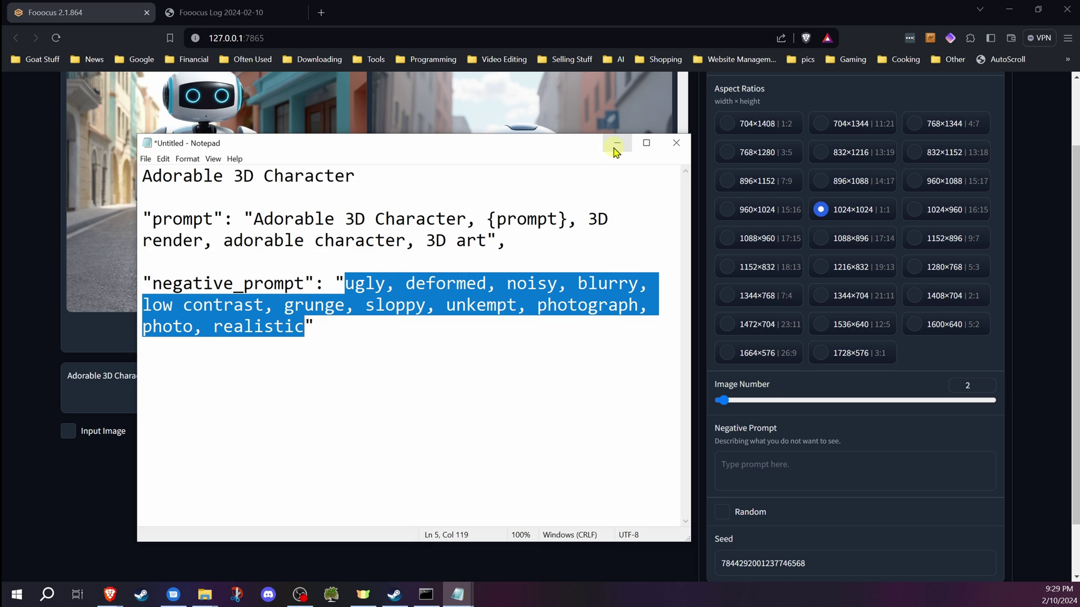
click(617, 144)
click(760, 462)
right_click(760, 464)
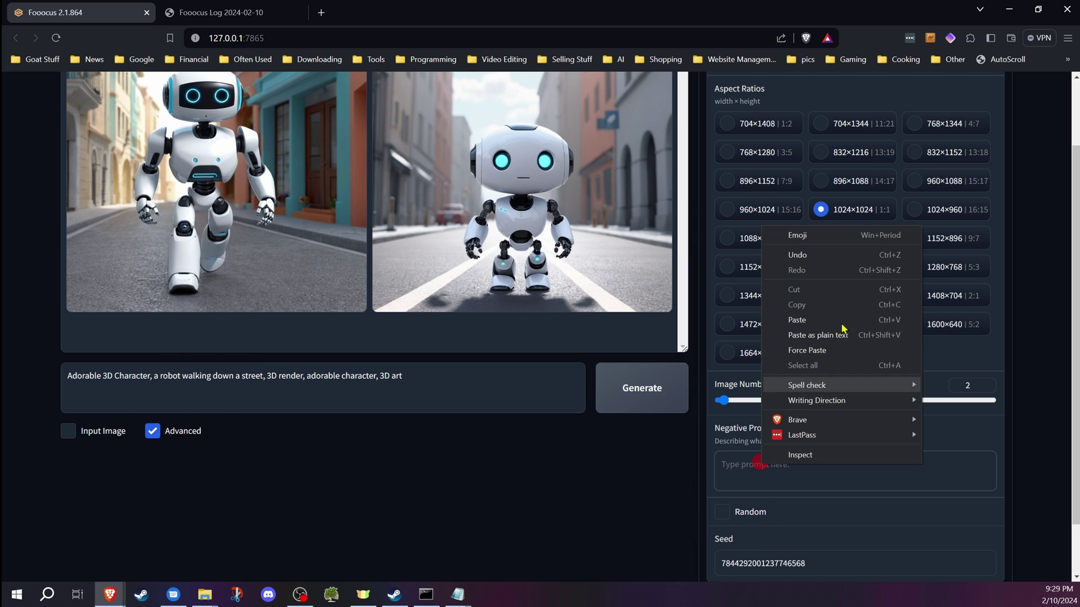
click(799, 320)
Verify the active styles and generate new robot images
scroll(710, 277, up, 2)
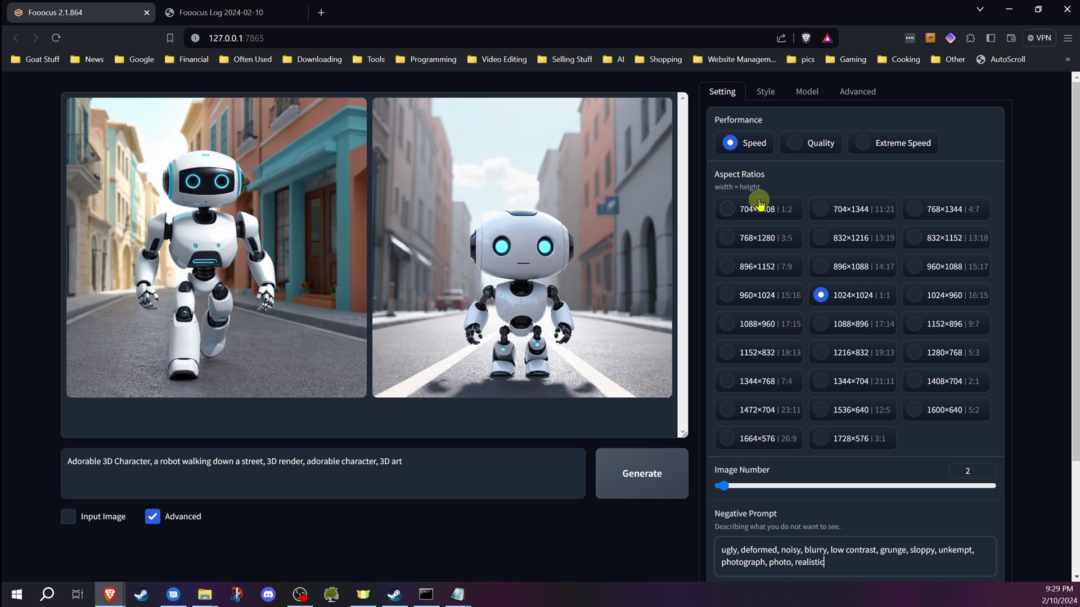
click(768, 93)
click(726, 92)
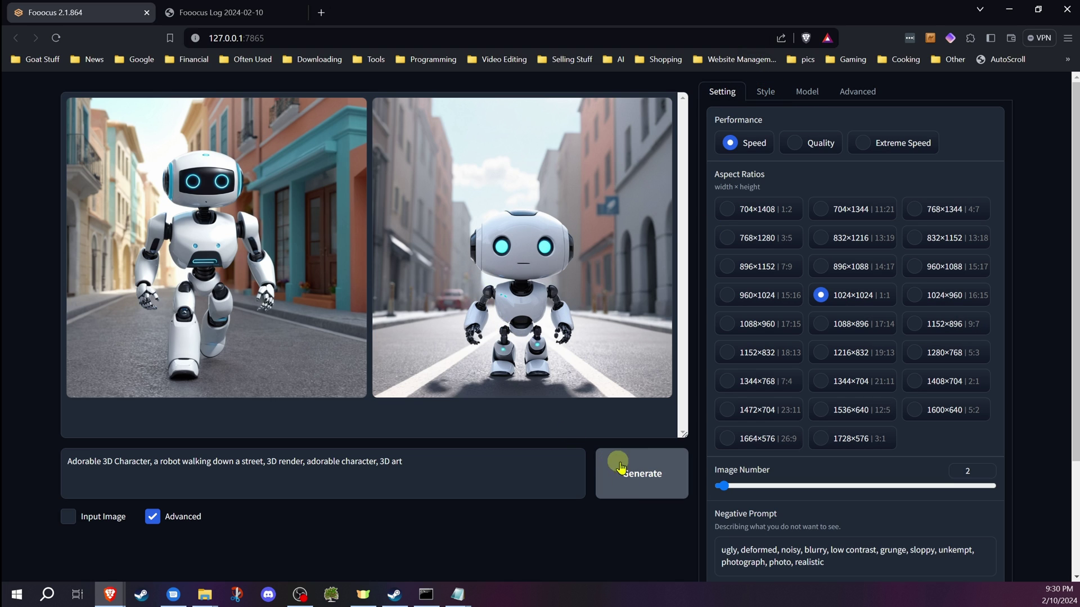
click(612, 491)
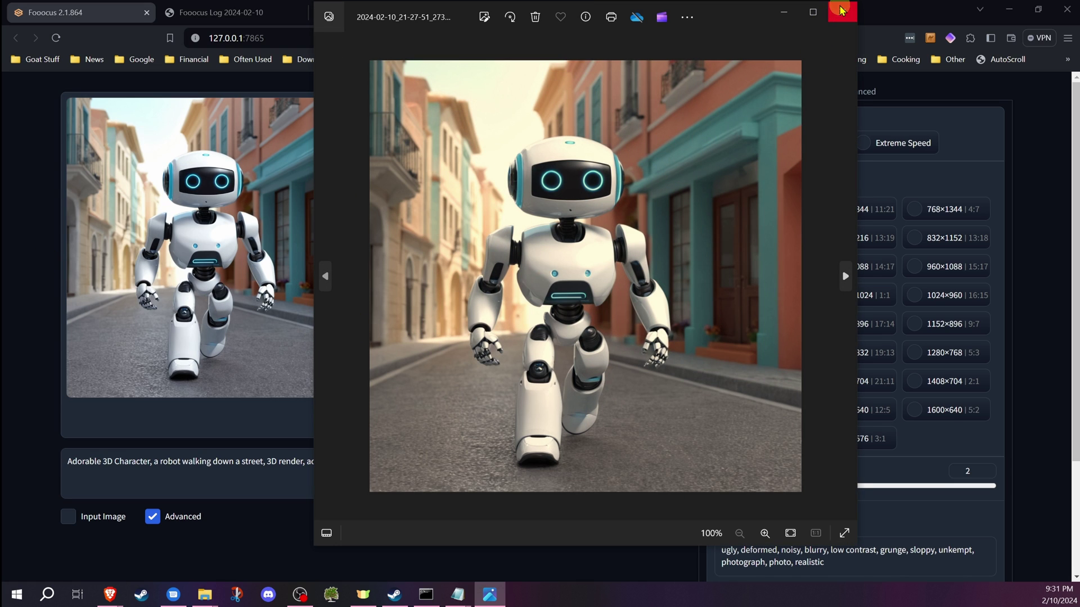
In maximized Photos, tick the four newest robot thumbnails to compare them, then close it
click(812, 12)
click(14, 570)
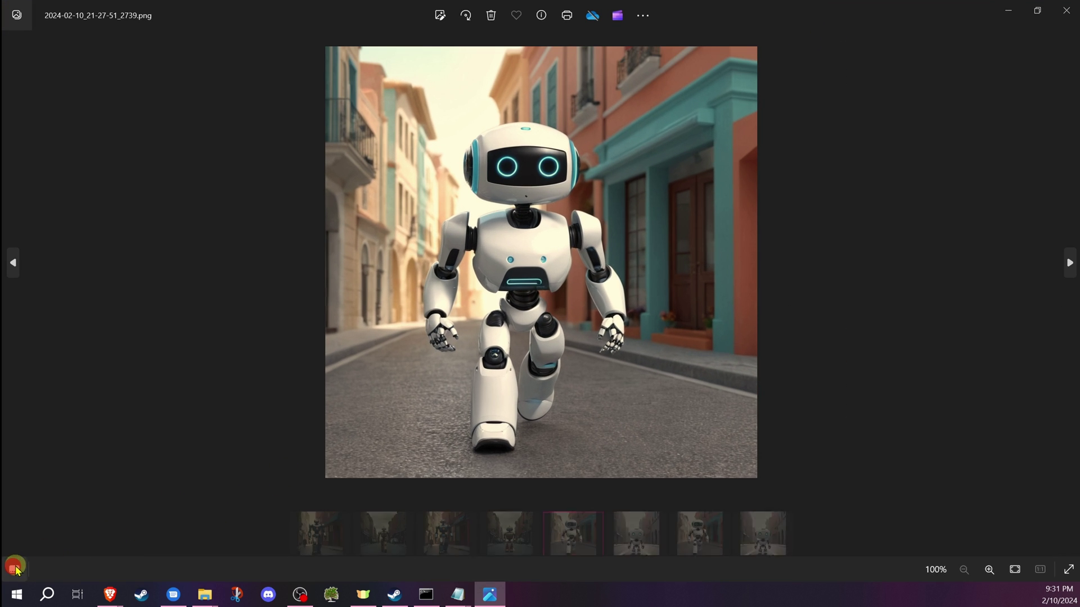
click(722, 509)
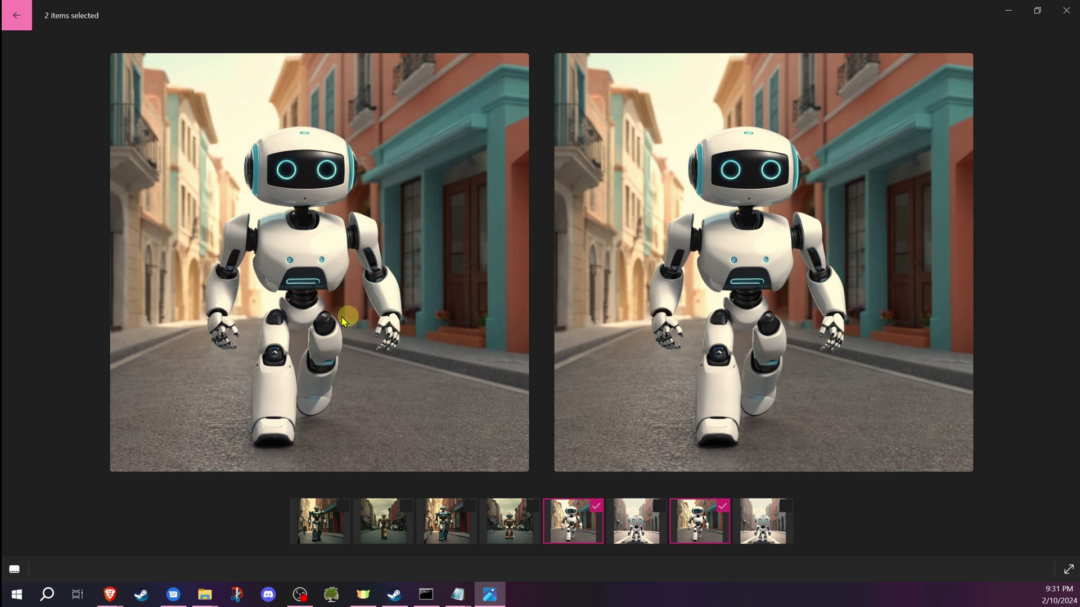
mouse_move(433, 430)
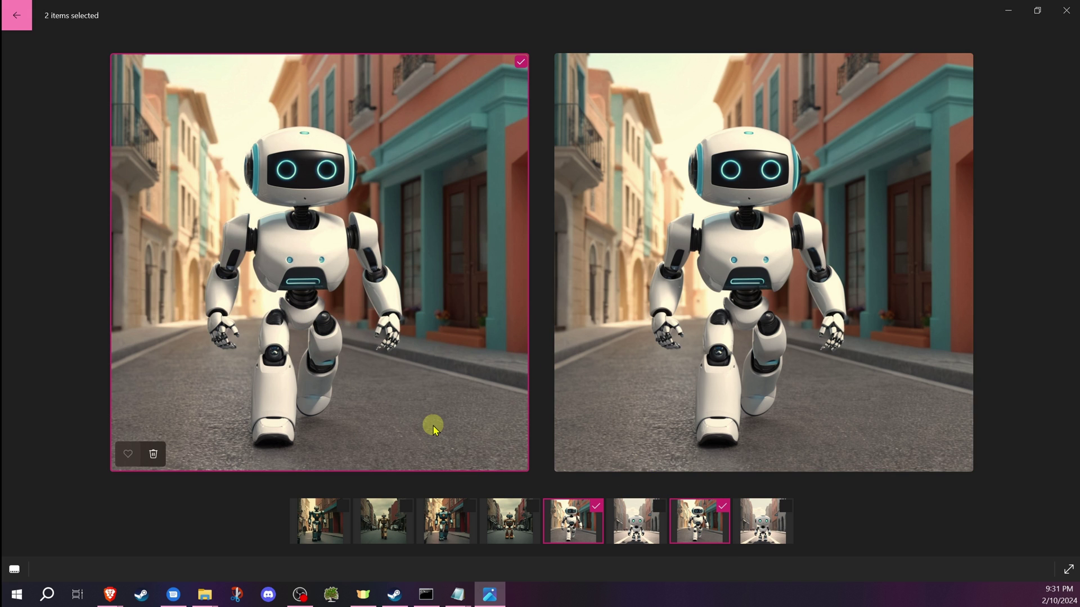
click(655, 513)
click(785, 509)
mouse_move(707, 269)
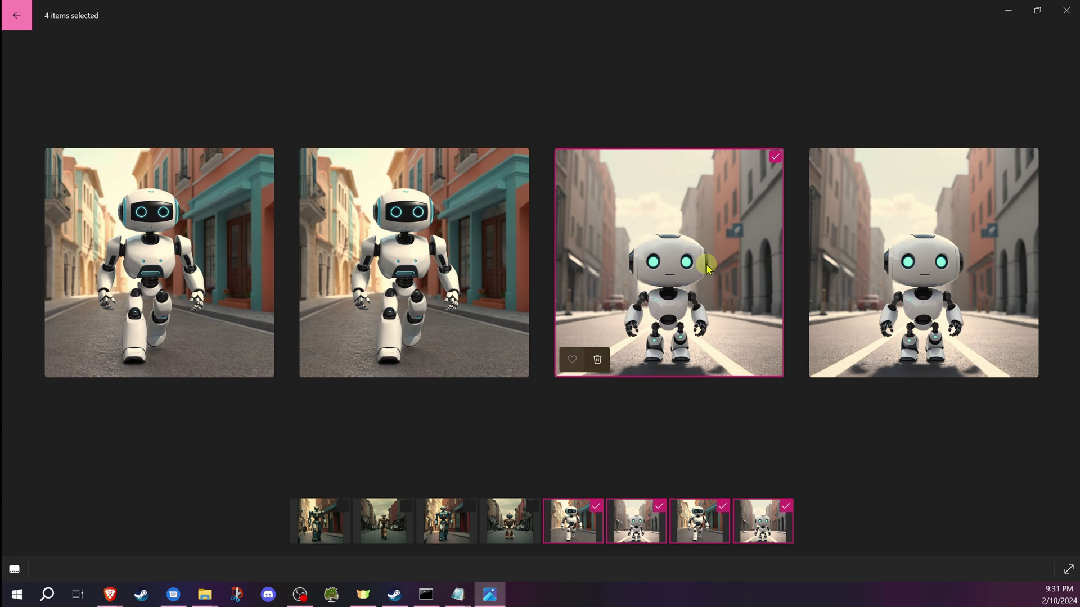
click(1067, 10)
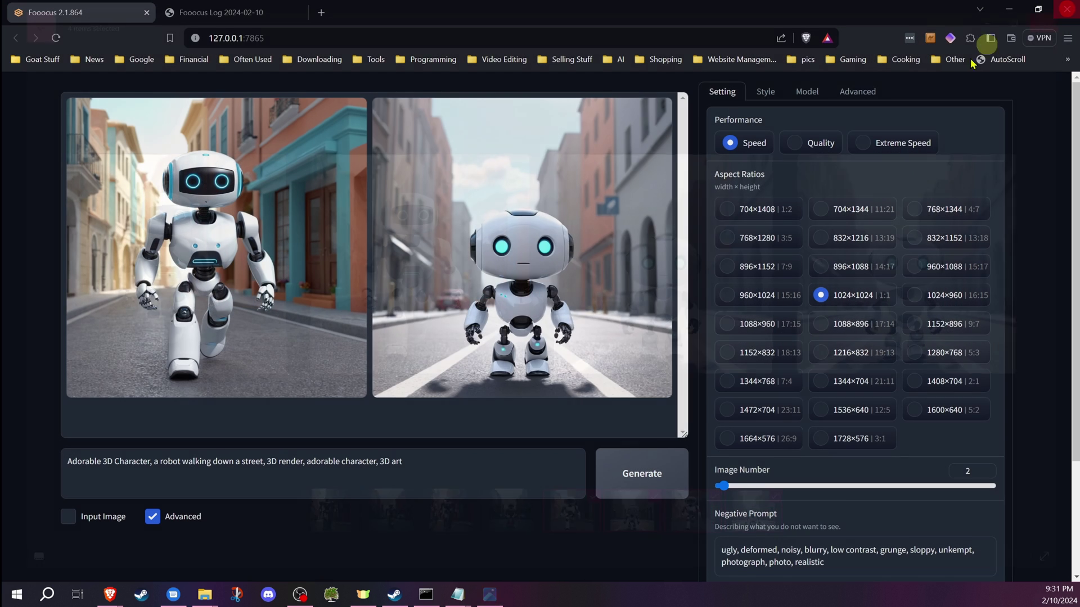
click(250, 13)
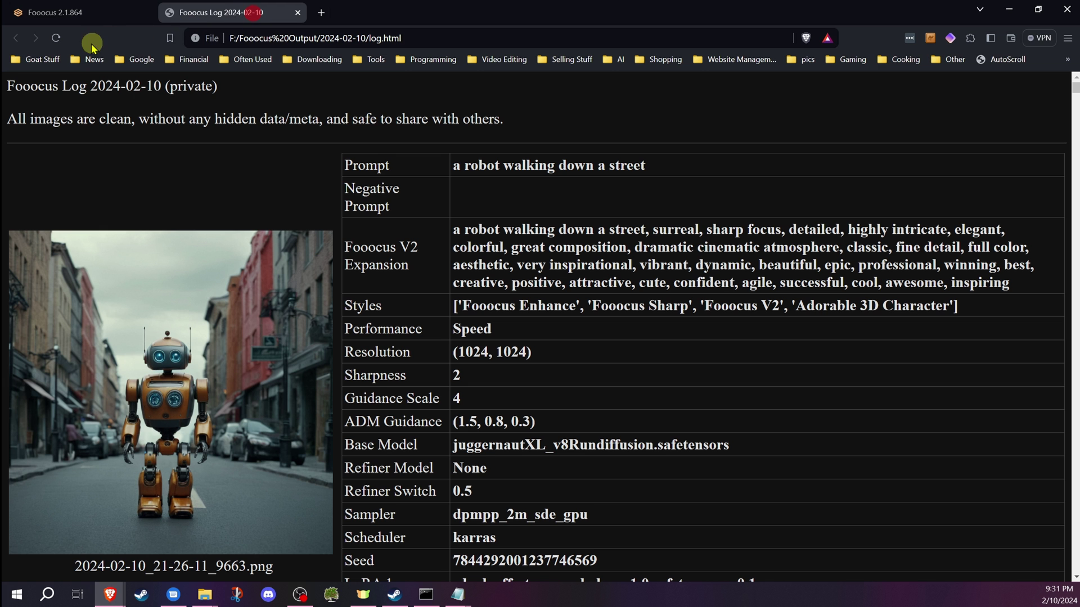
click(57, 37)
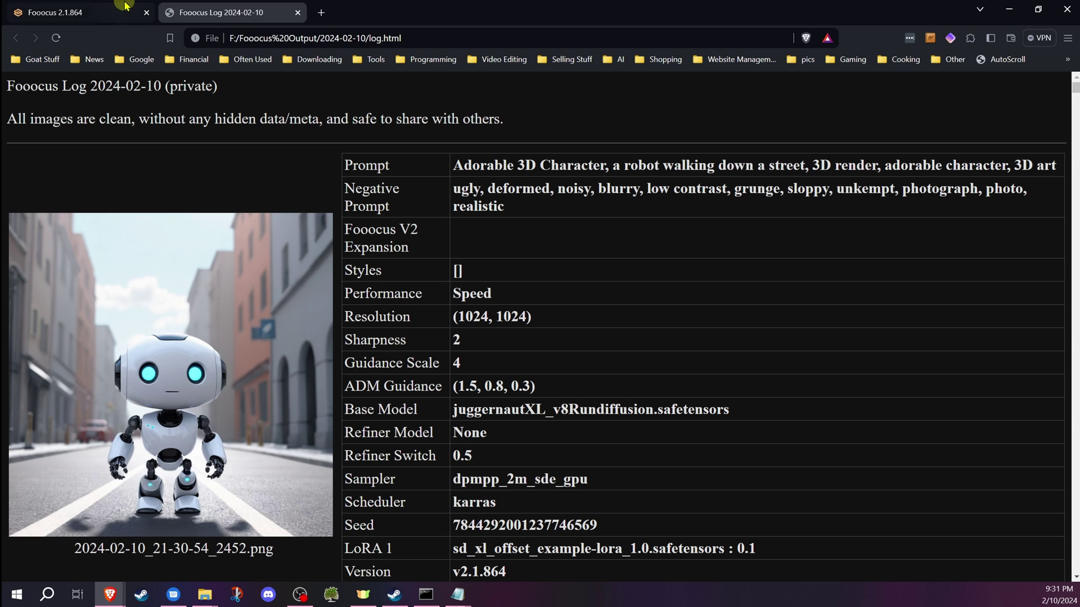
click(107, 11)
Turn the Adorable 3D Character style back on
click(785, 94)
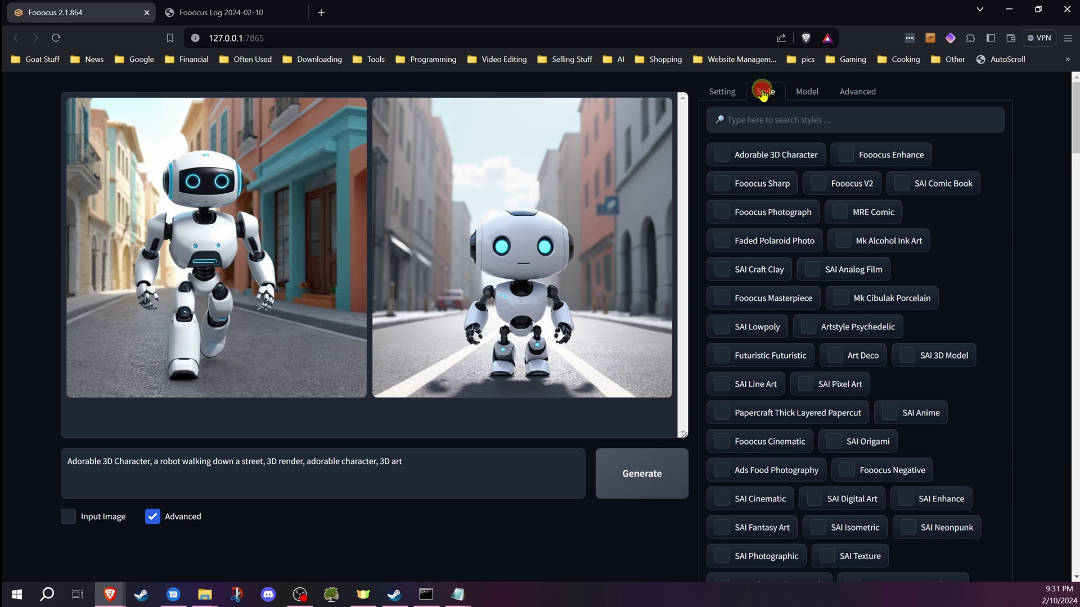
click(719, 90)
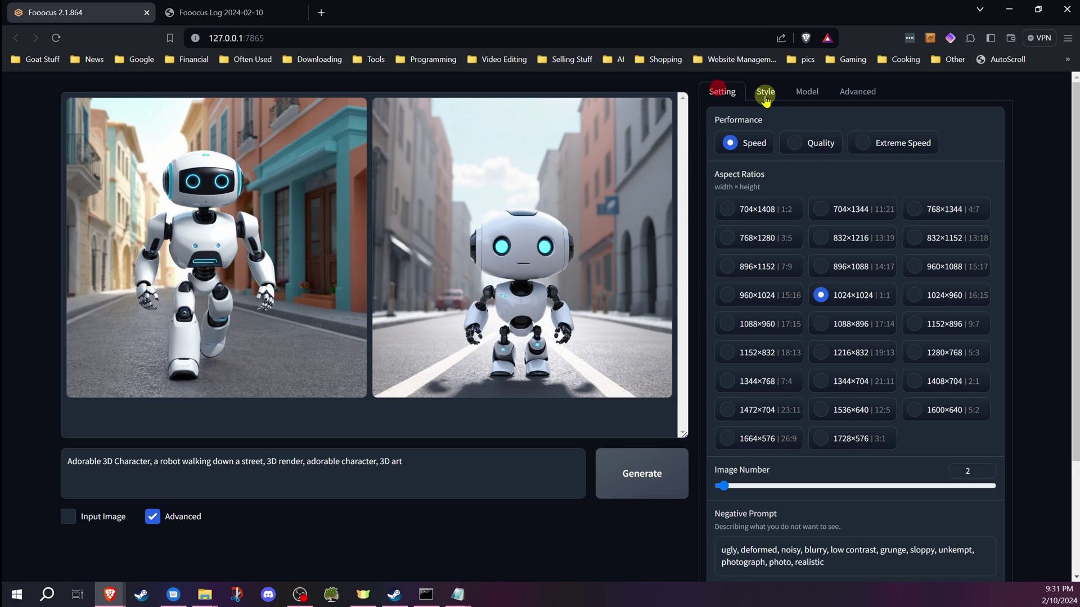
click(764, 94)
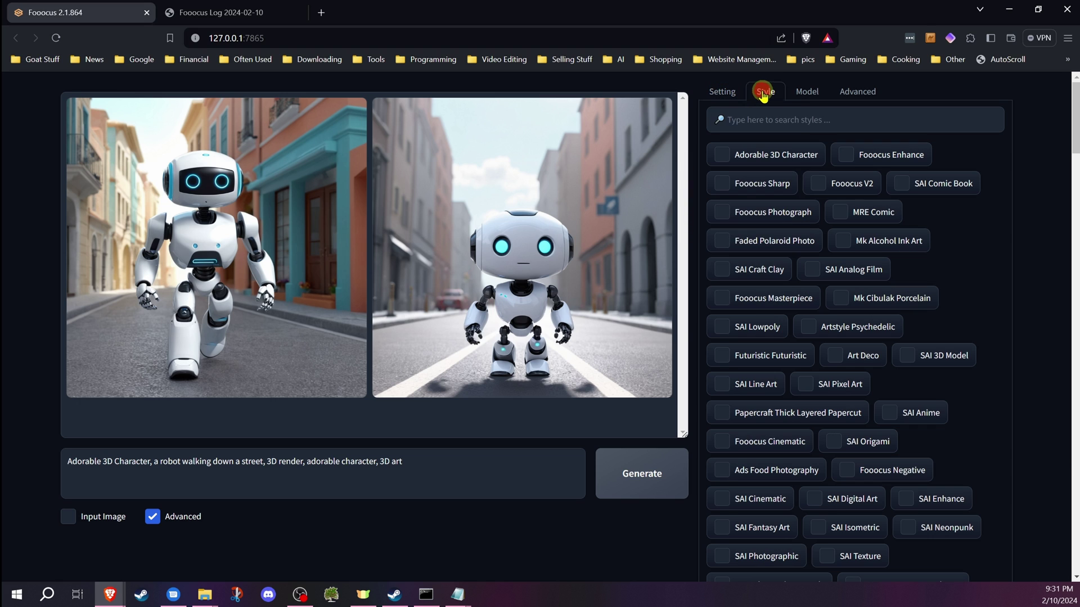
click(742, 160)
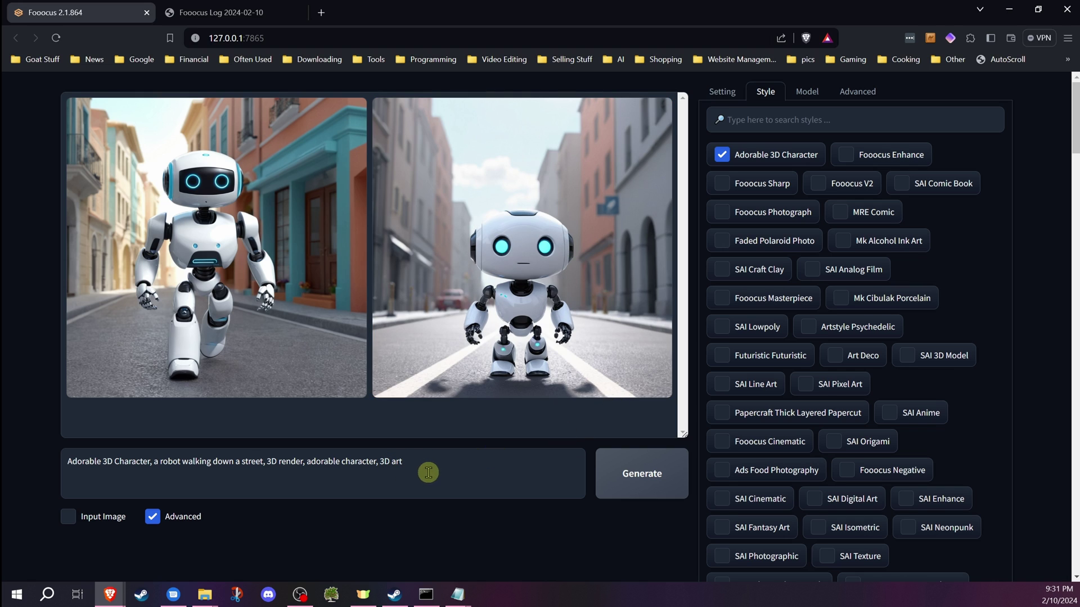
Delete the style text around 'a robot walking down a street' and generate images
drag(427, 455, 93, 458)
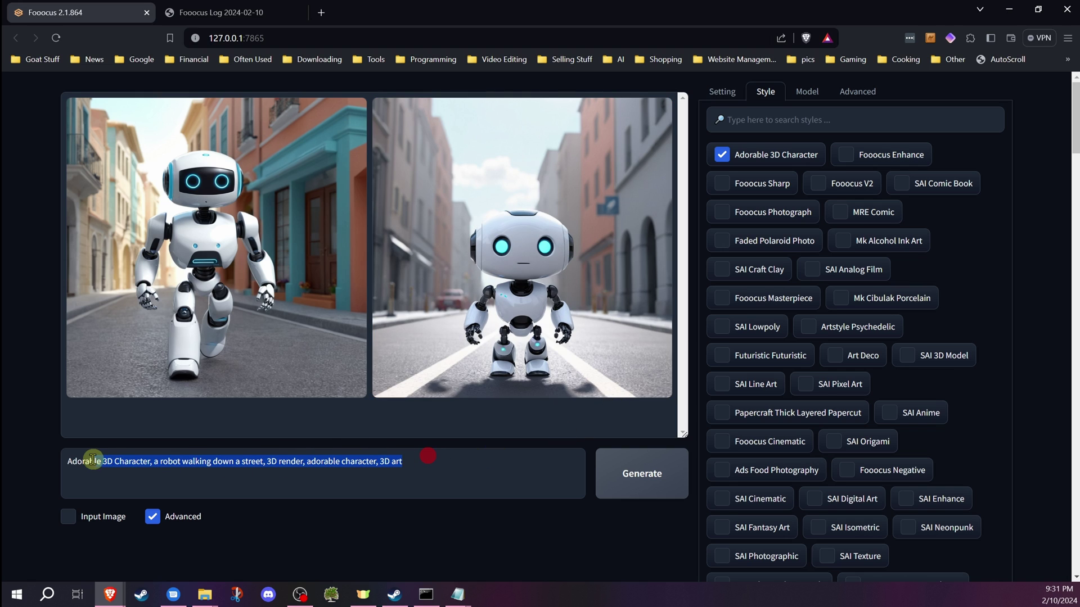
click(233, 471)
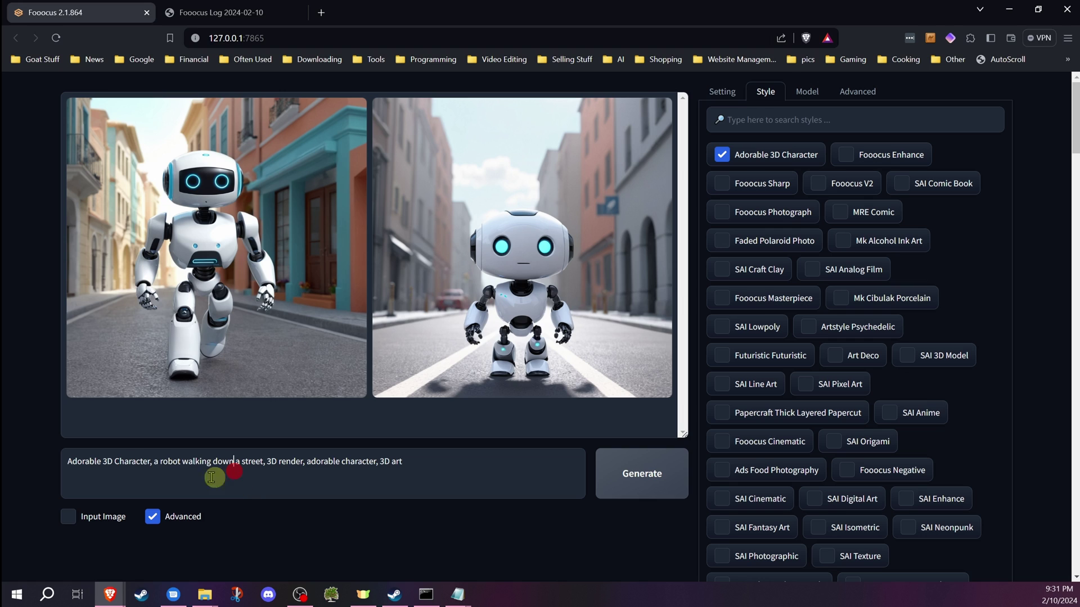
drag(158, 461, 49, 466)
key(BackSpace)
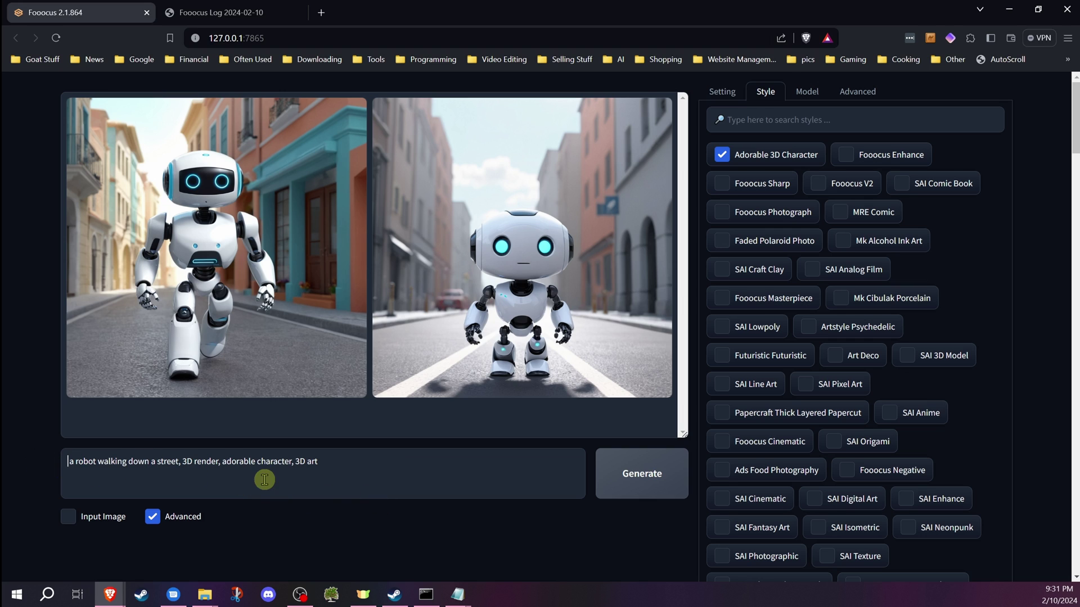
drag(180, 461, 416, 477)
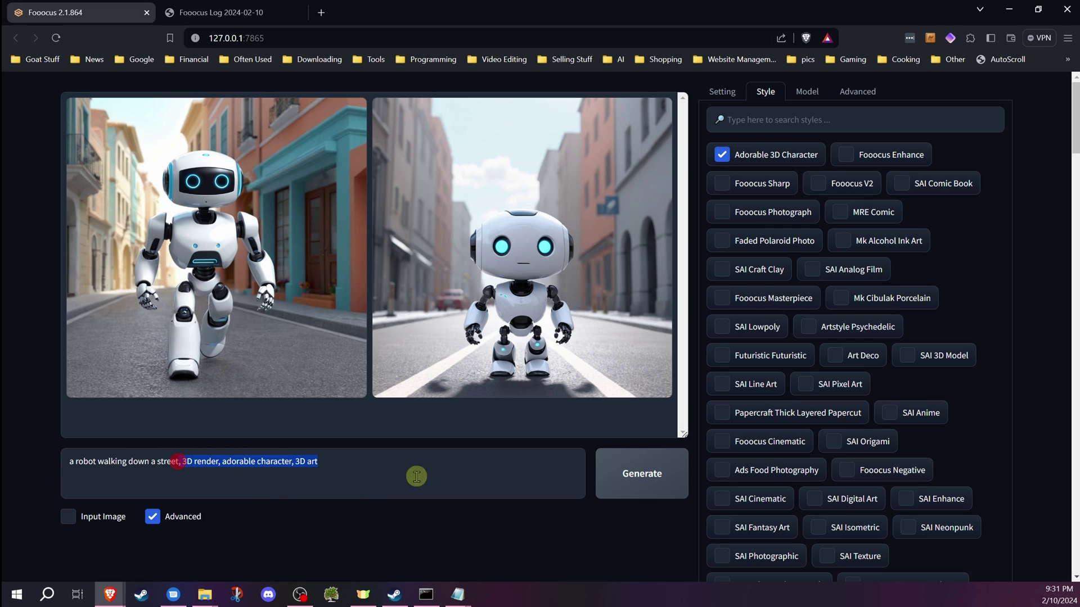
key(BackSpace)
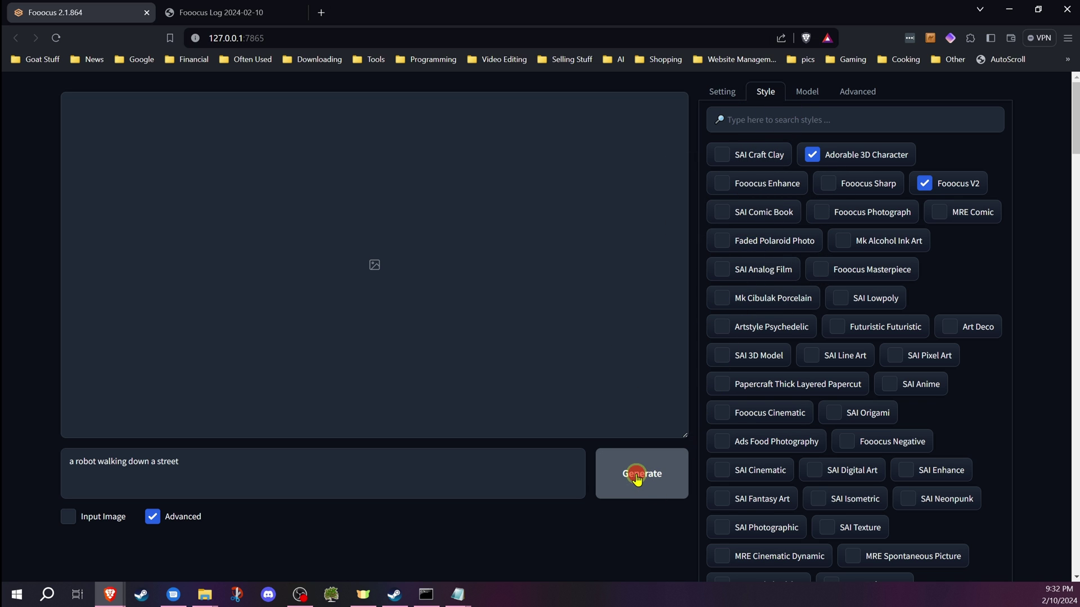
click(638, 475)
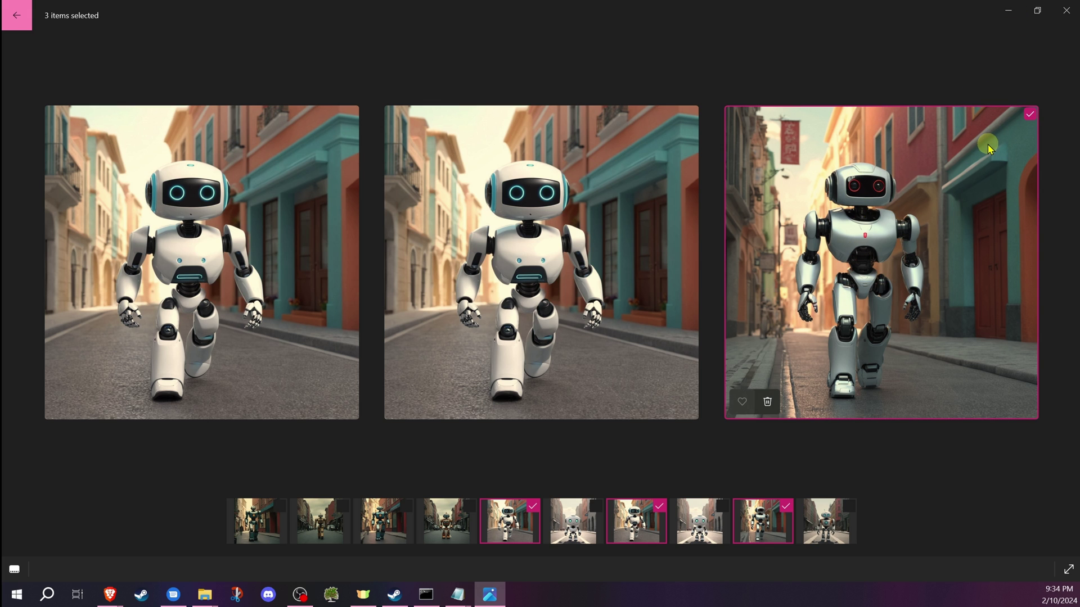
Restore and re-maximize the Photos window, then close it to return to Fooocus
click(1038, 10)
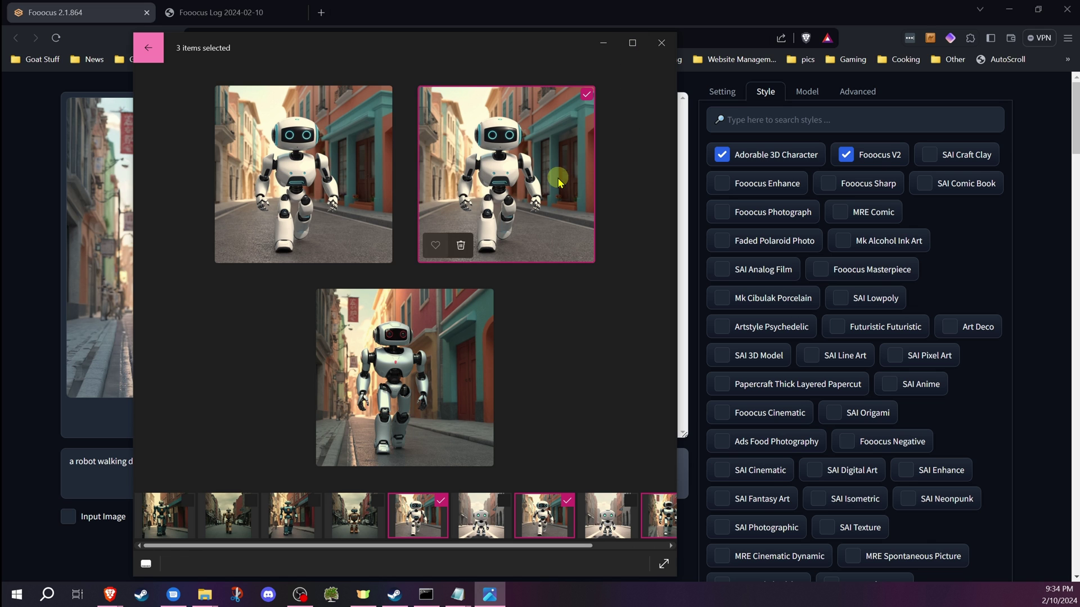
click(632, 45)
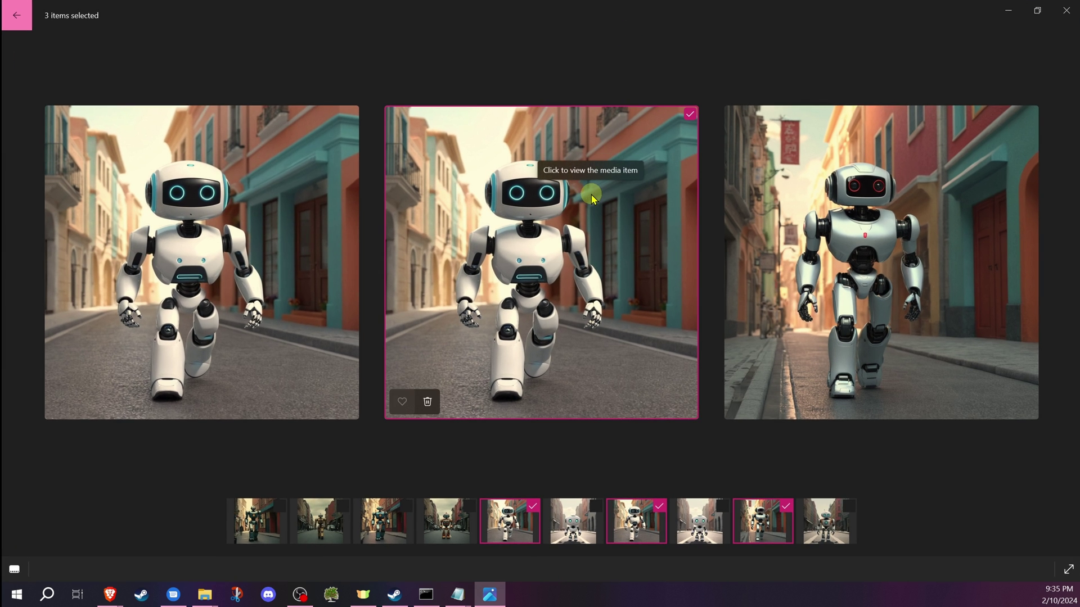
click(1063, 12)
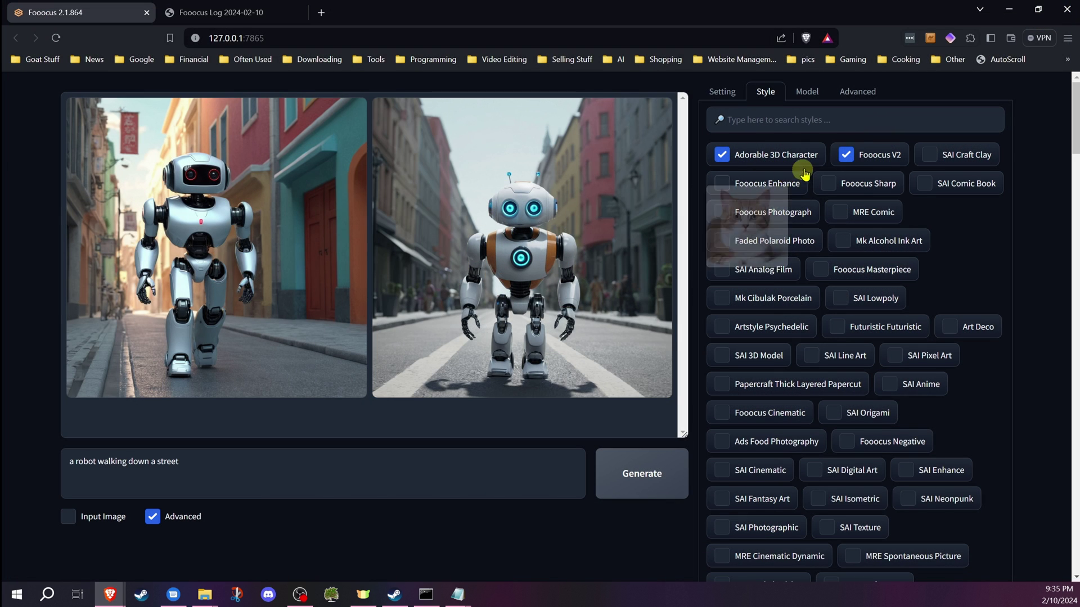
Uncheck Fooocus V2, leaving MRE Bad Dream with Adorable 3D Character, and generate
click(845, 155)
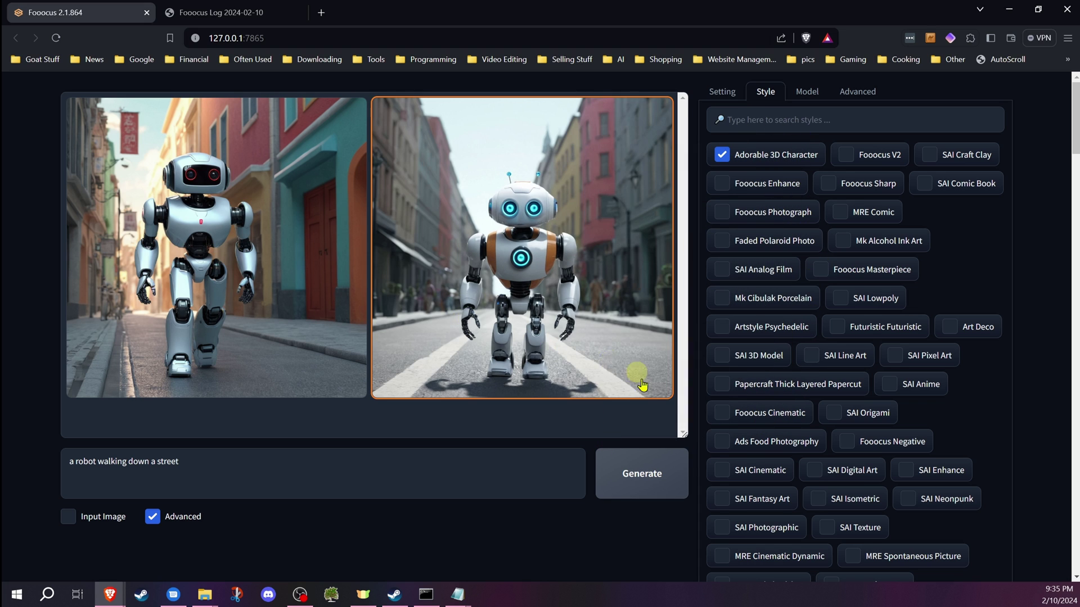
click(663, 477)
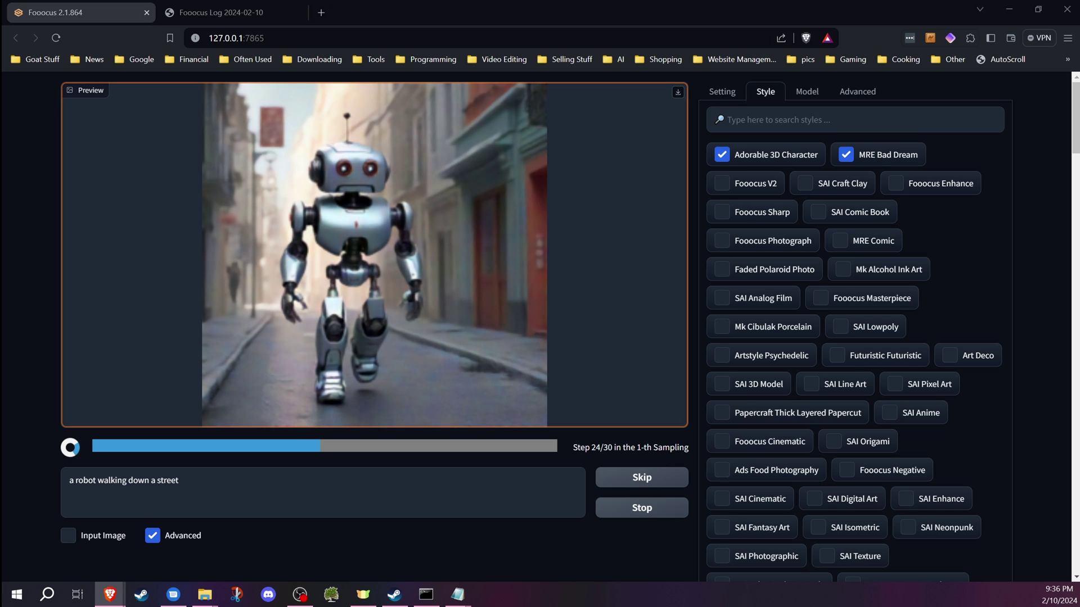
Browse the Fooocus install folder into Fooocus > sdxl_styles
click(205, 595)
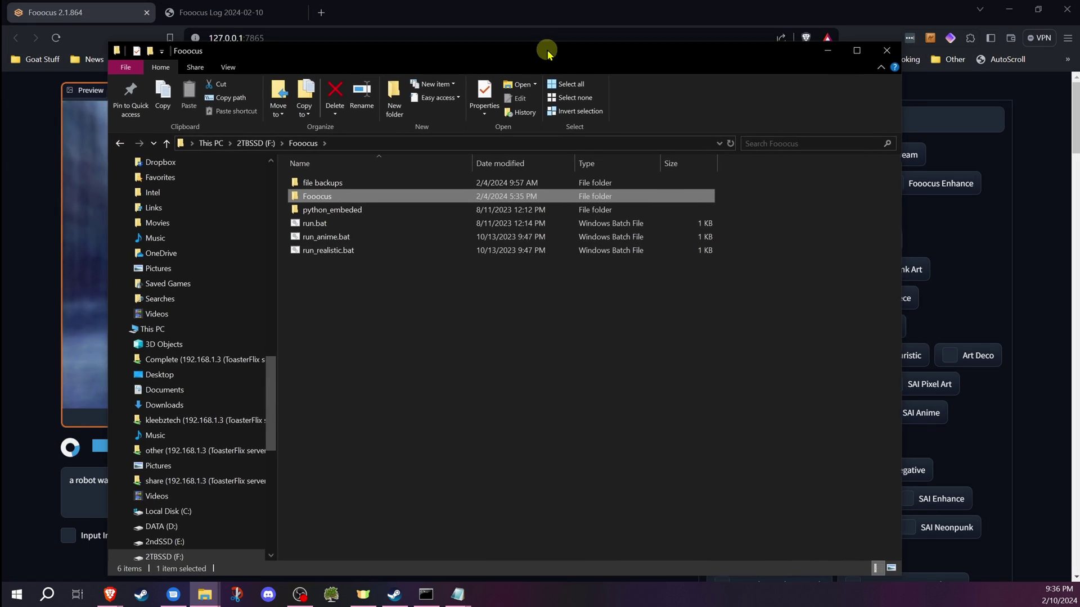
drag(548, 53, 559, 48)
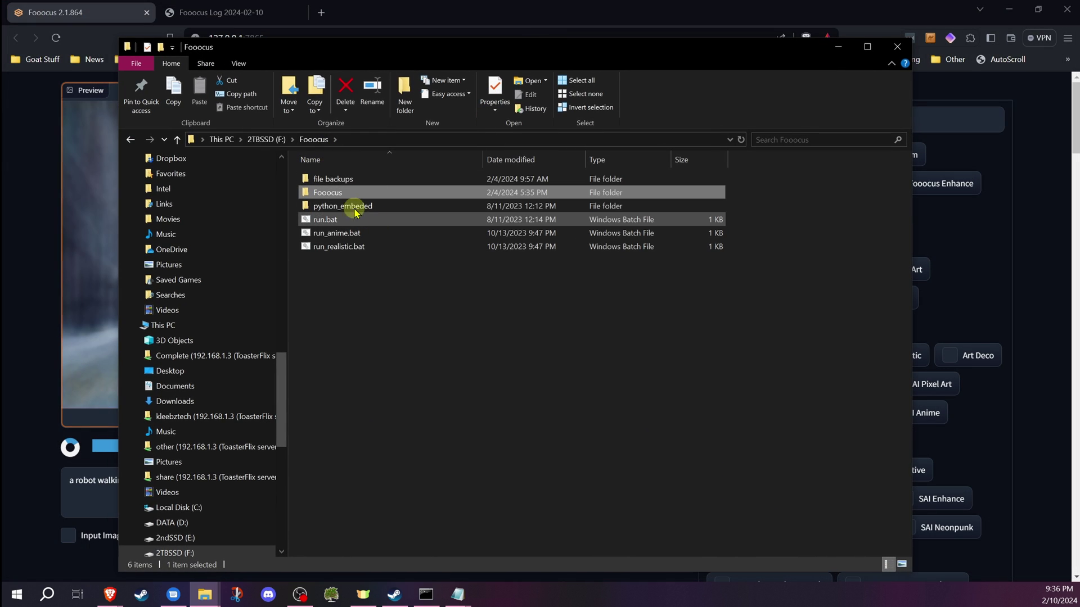
click(341, 194)
double_click(340, 194)
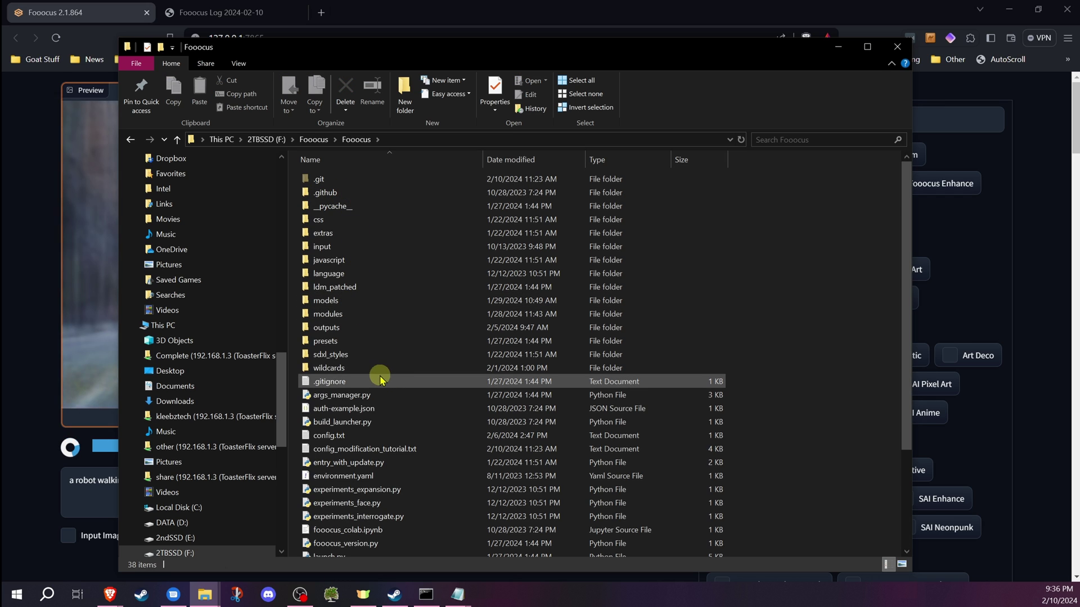
click(356, 356)
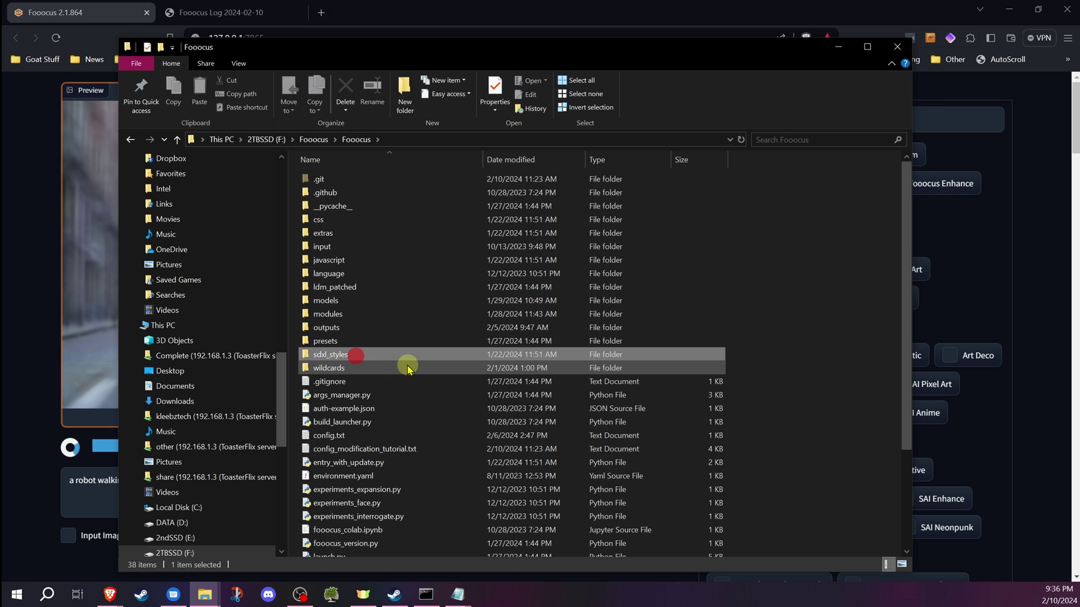
double_click(367, 355)
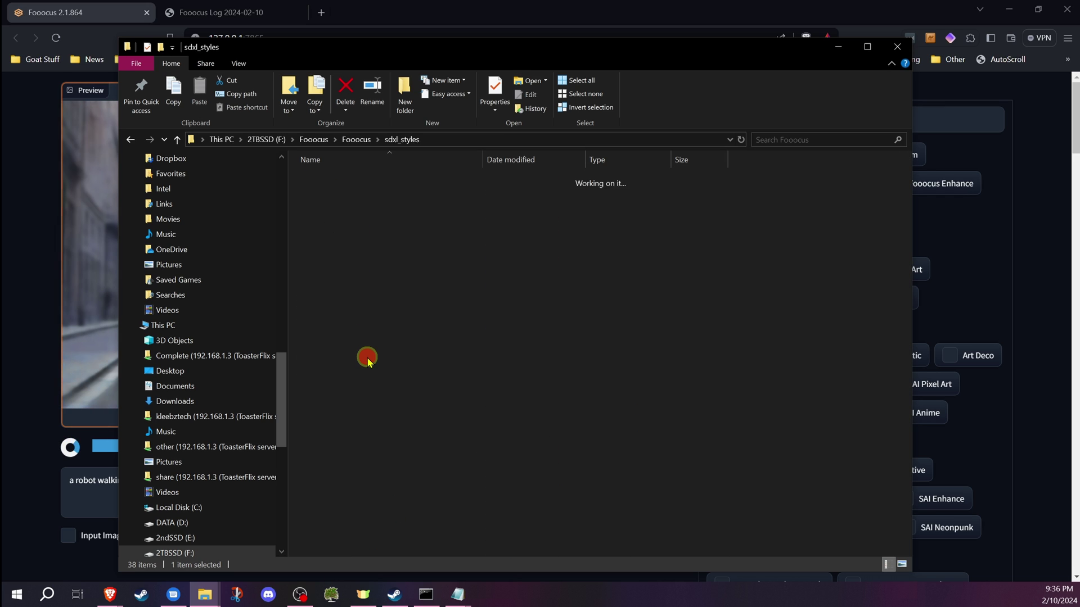
Open sdxl_styles_diva.json with Notepad
right_click(371, 193)
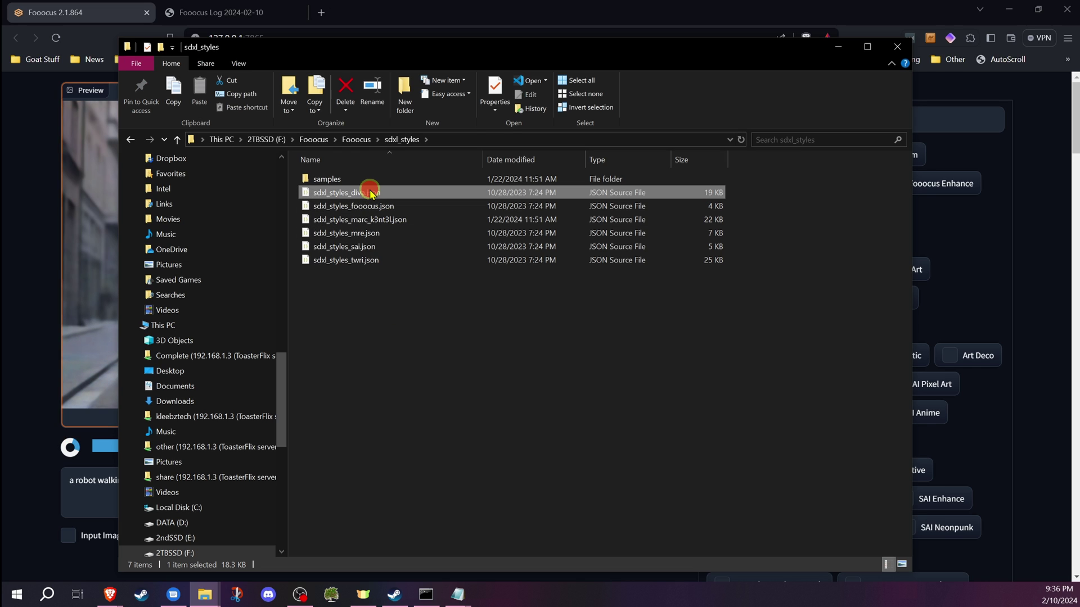
mouse_move(529, 296)
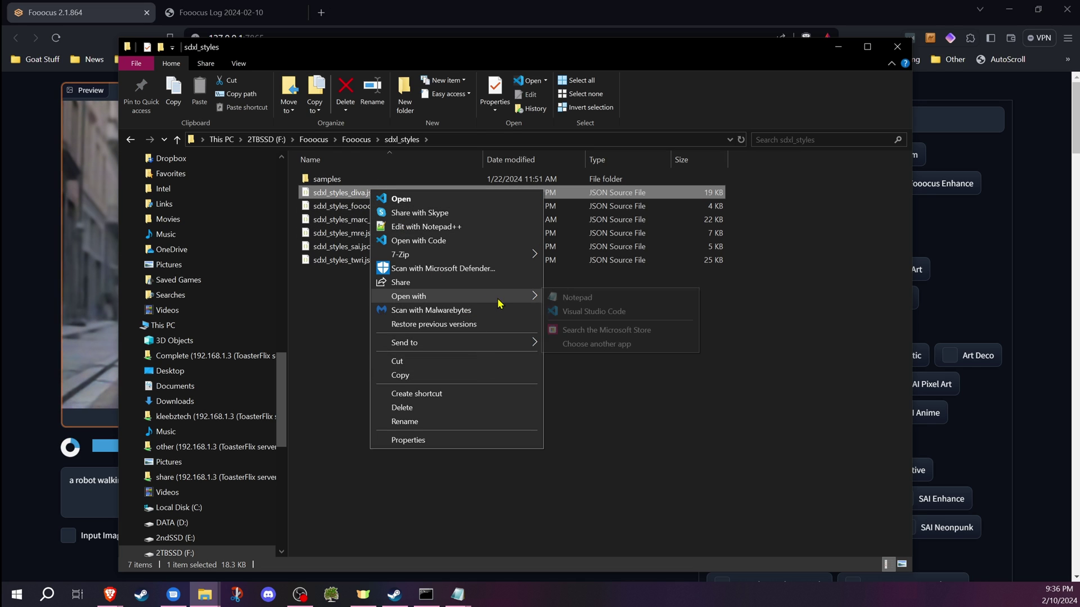
click(580, 297)
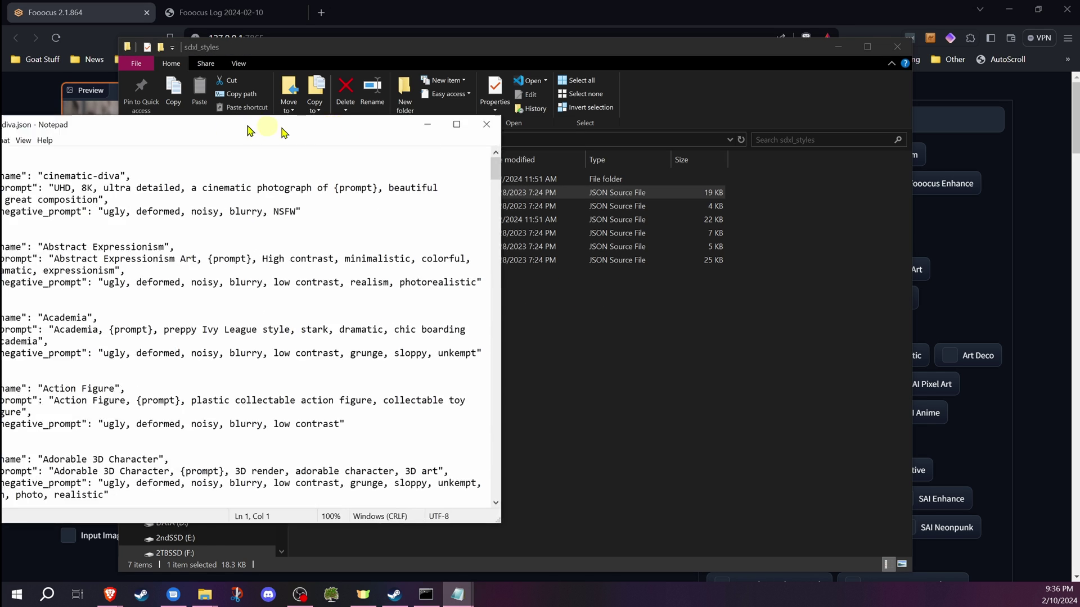
Scroll through sdxl_styles_diva.json to the Adorable 3D Character entry, then close Notepad
drag(284, 120, 527, 114)
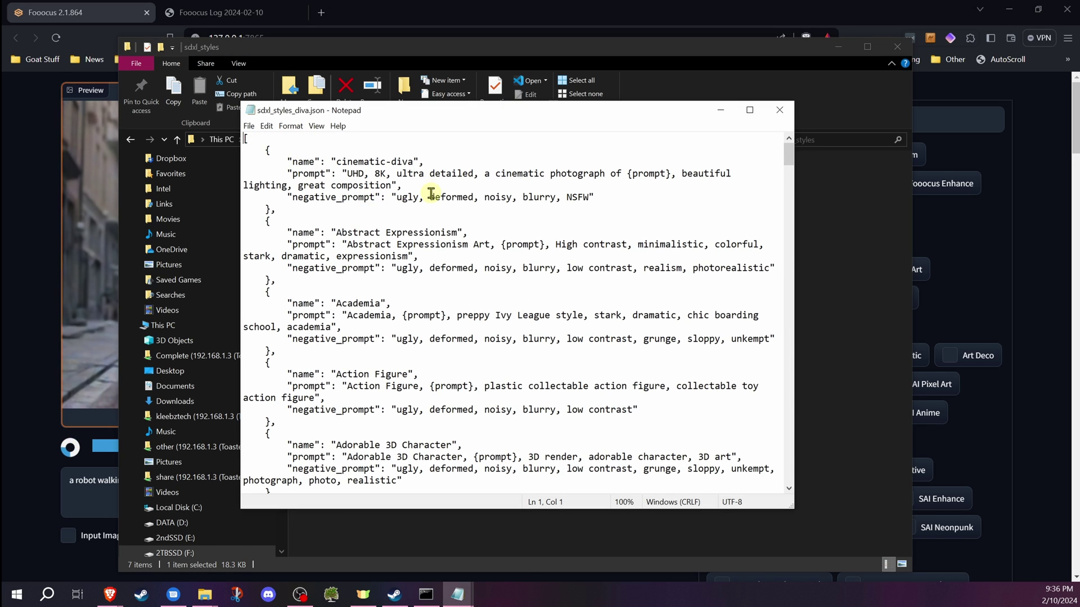
scroll(529, 259, down, 2)
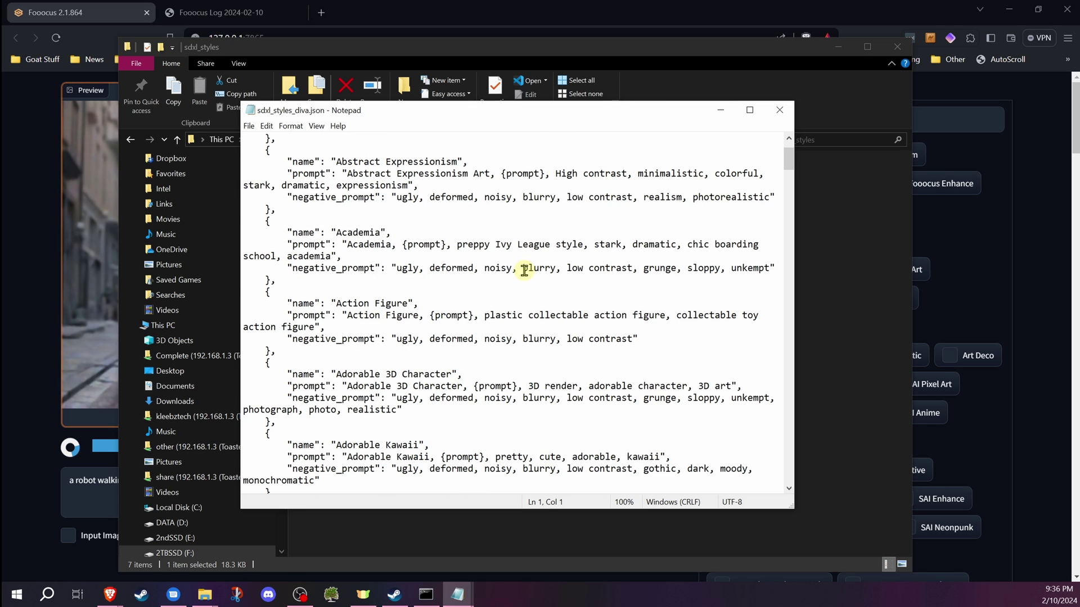
scroll(524, 270, down, 3)
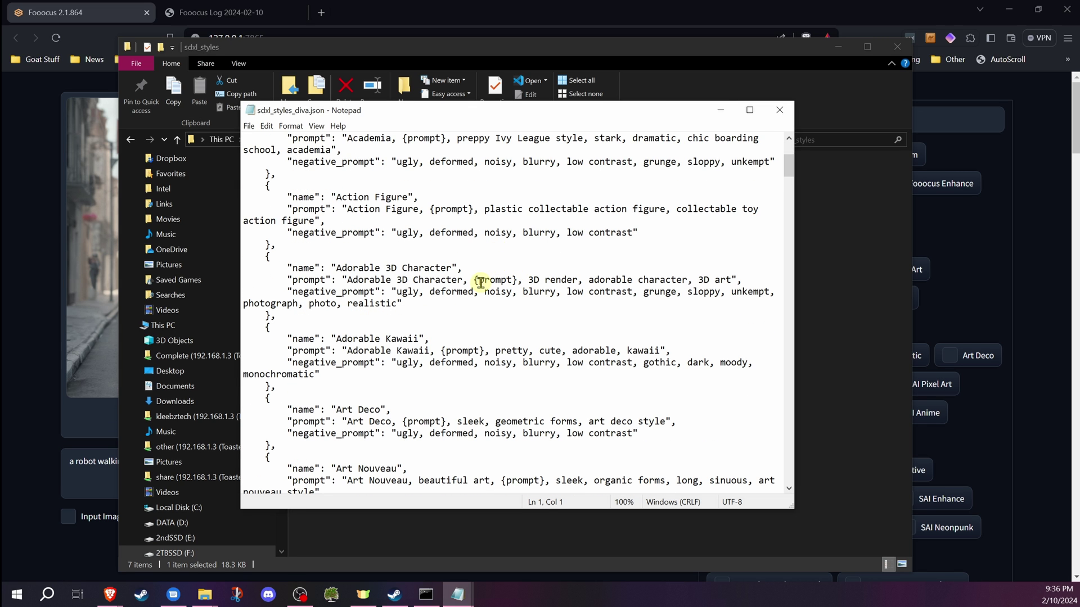
click(780, 110)
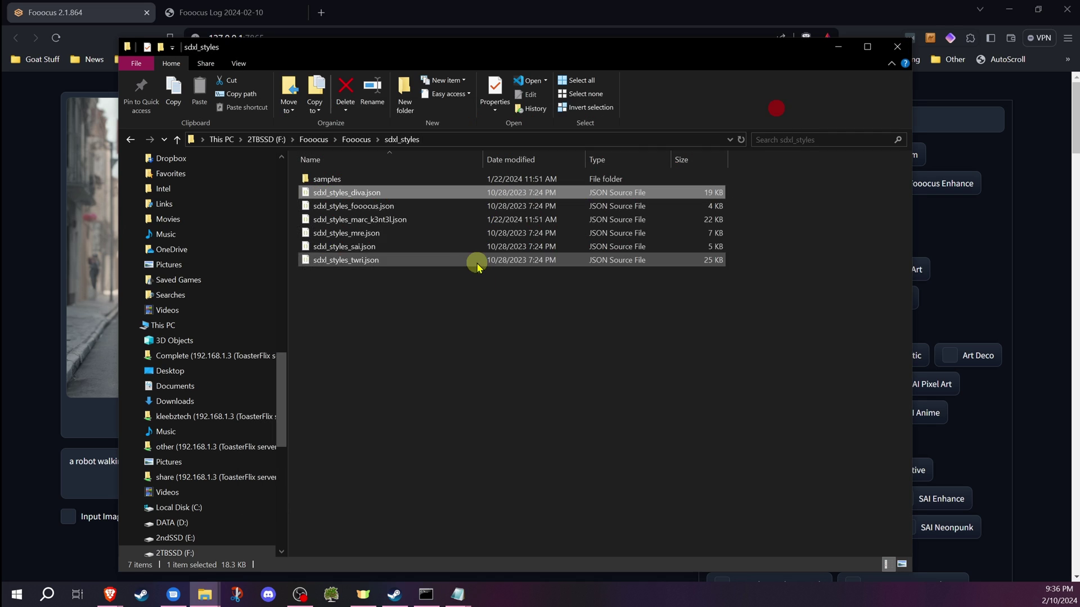
Glance at the marc_k3nt3l and twri style files, return to the Fooocus folder, and minimize Explorer
click(405, 219)
click(404, 261)
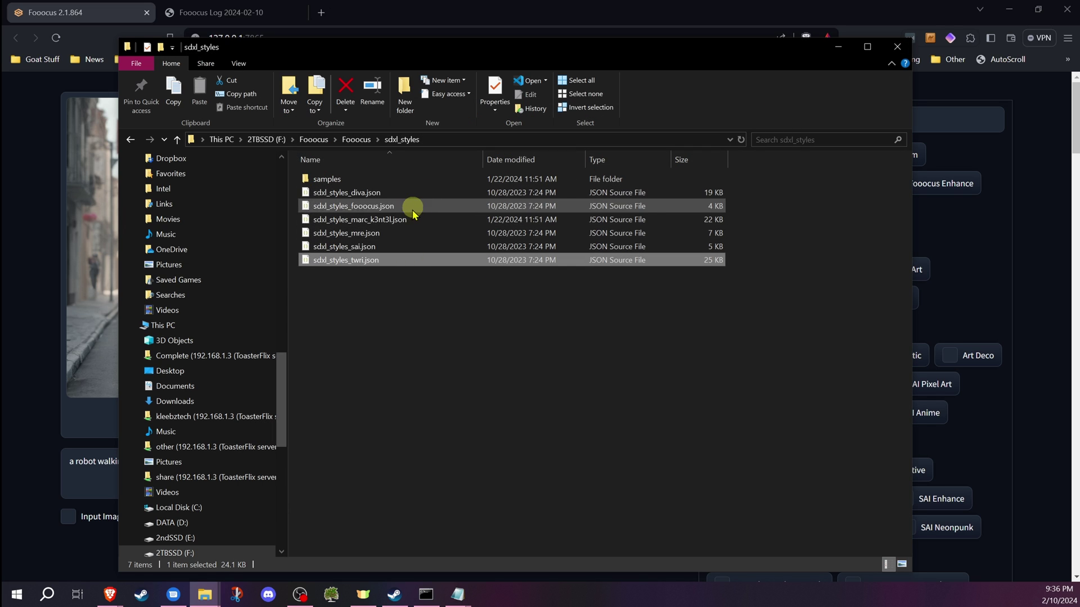
click(358, 141)
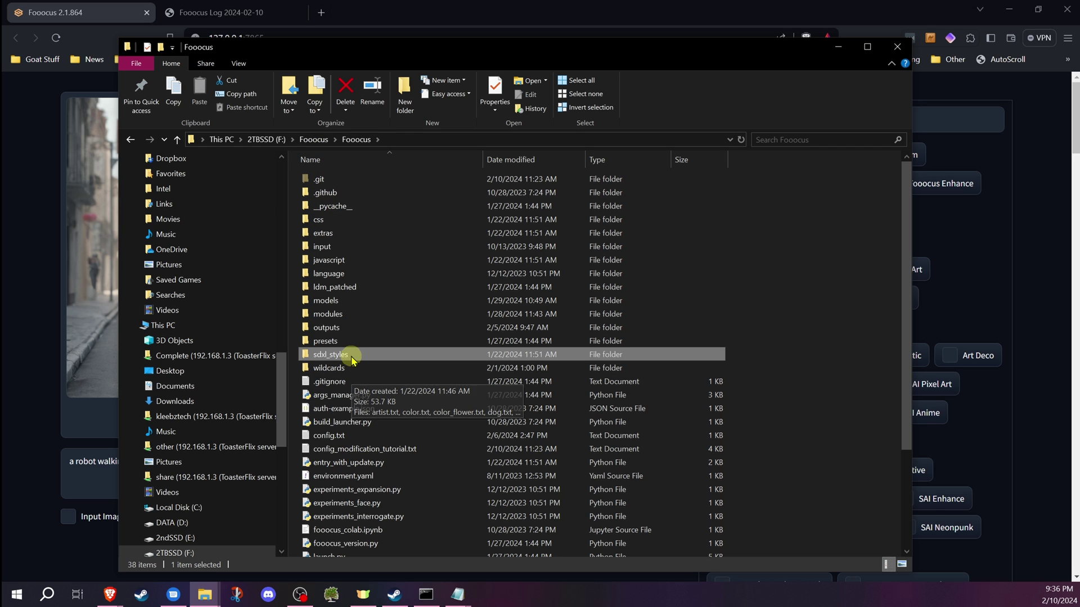
click(838, 48)
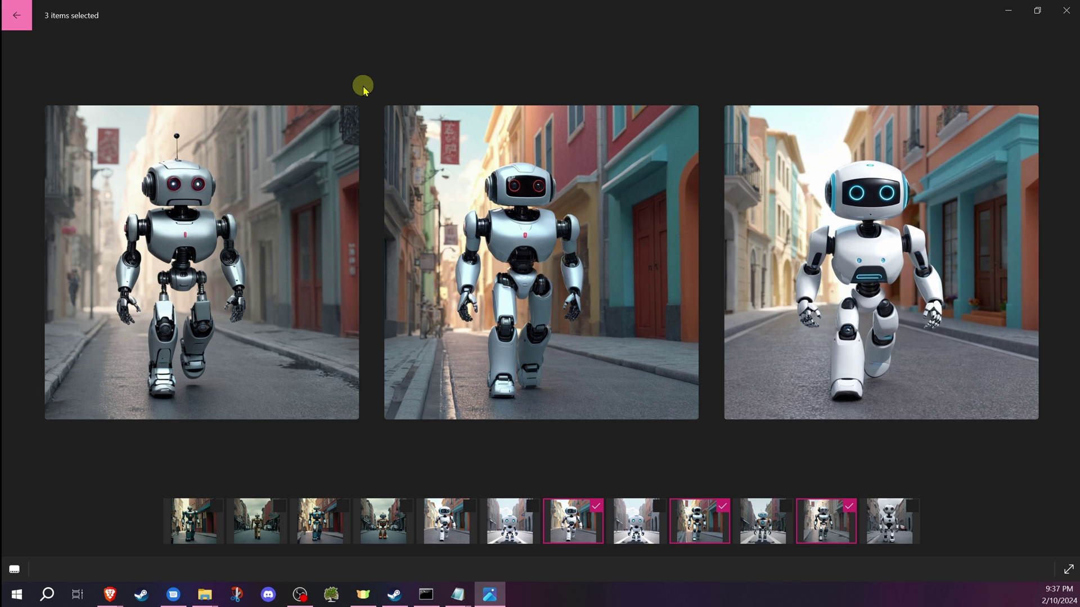
Close the Photos viewer after comparing the three robot-on-street images
click(1067, 9)
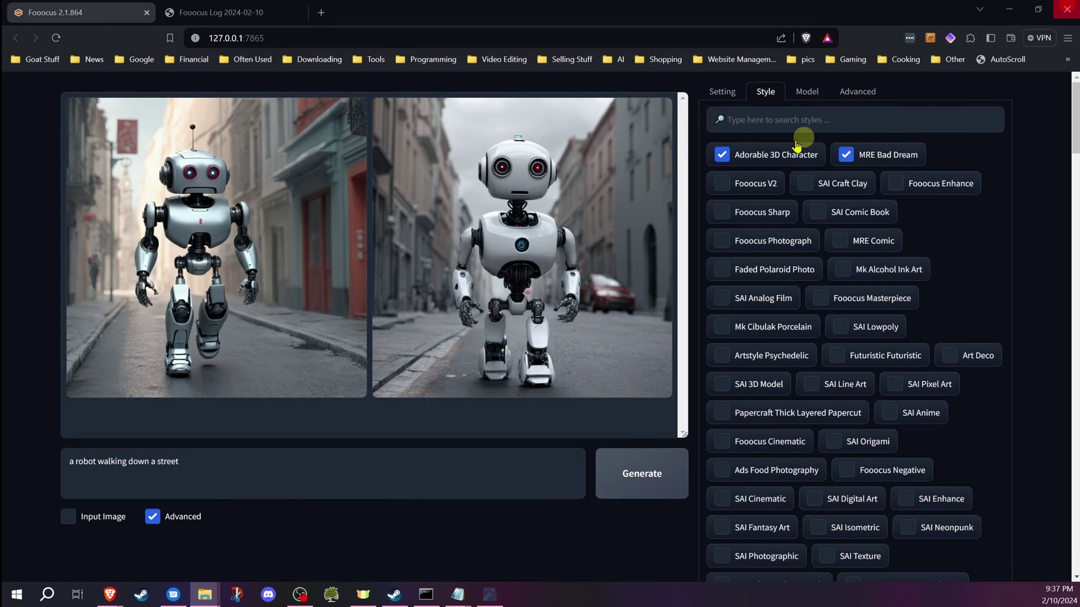
Scroll down the Fooocus style list to review the available styles
scroll(824, 261, down, 3)
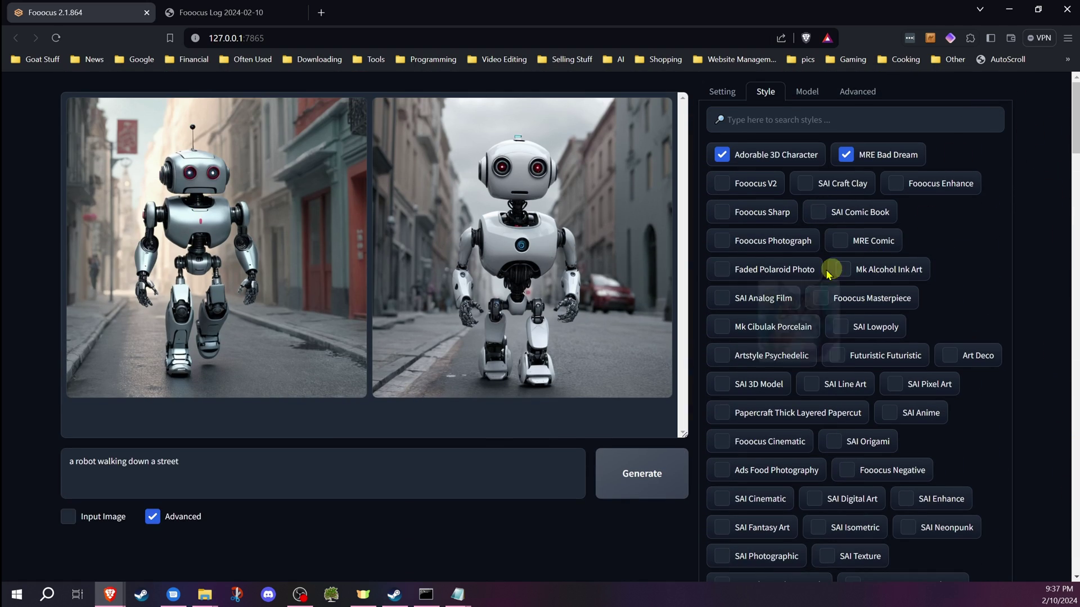
mouse_move(797, 238)
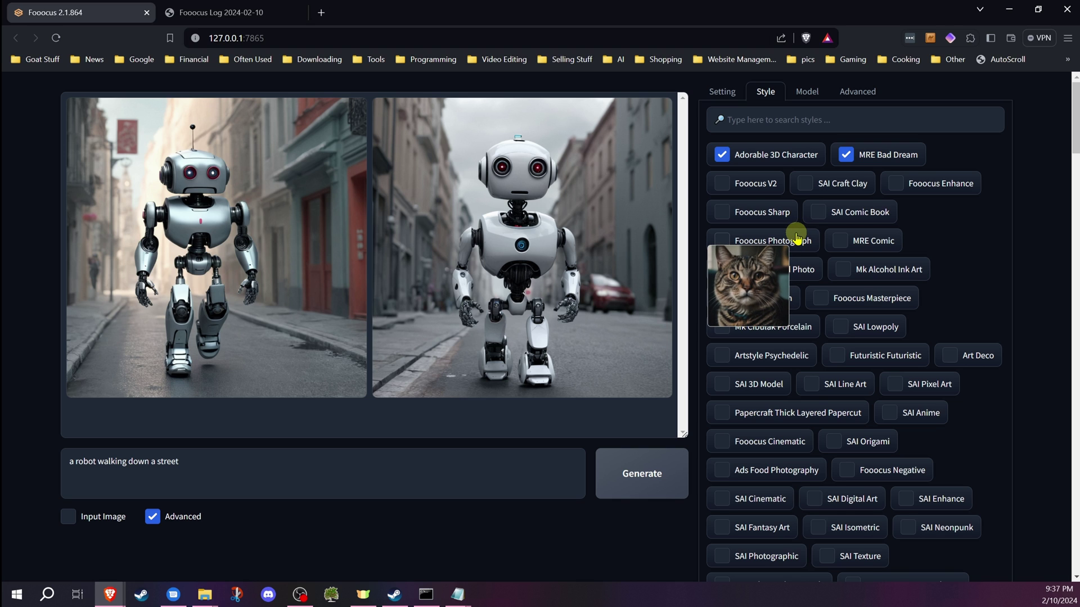